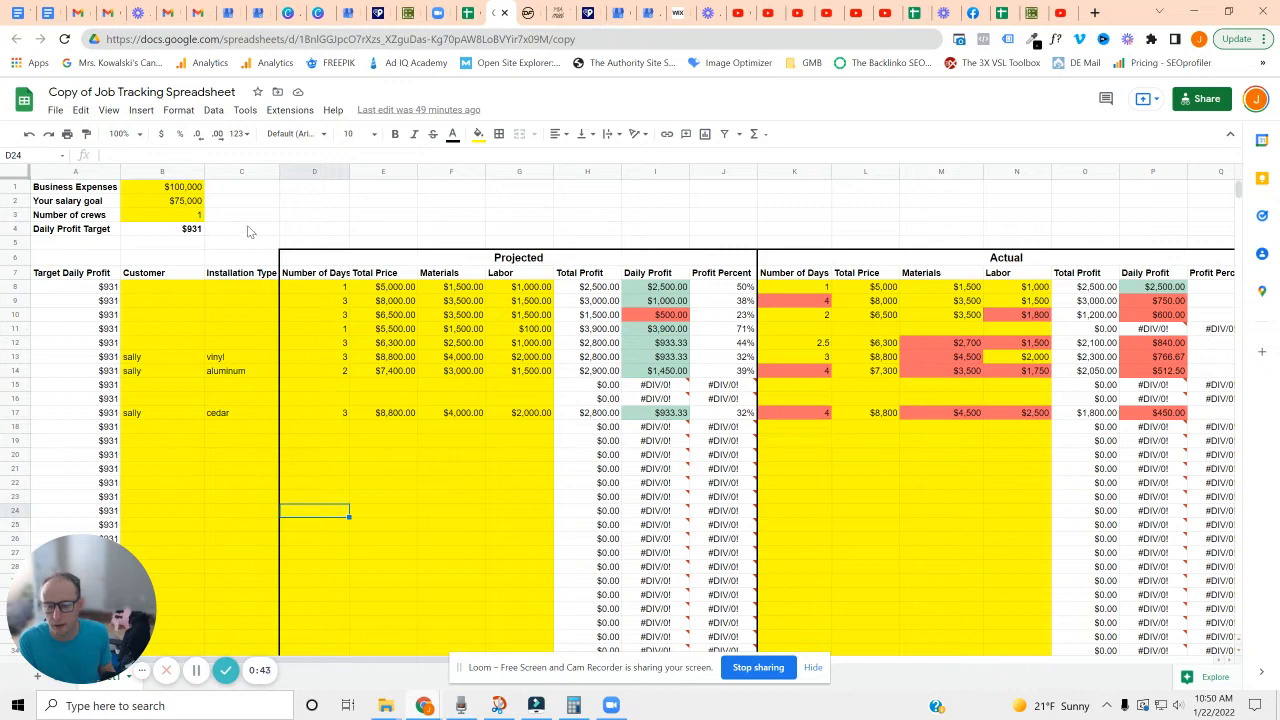
Step: Set the Business Expenses in cell B1 to 50,000
{"action": "left_click", "coordinate": [174, 191]}
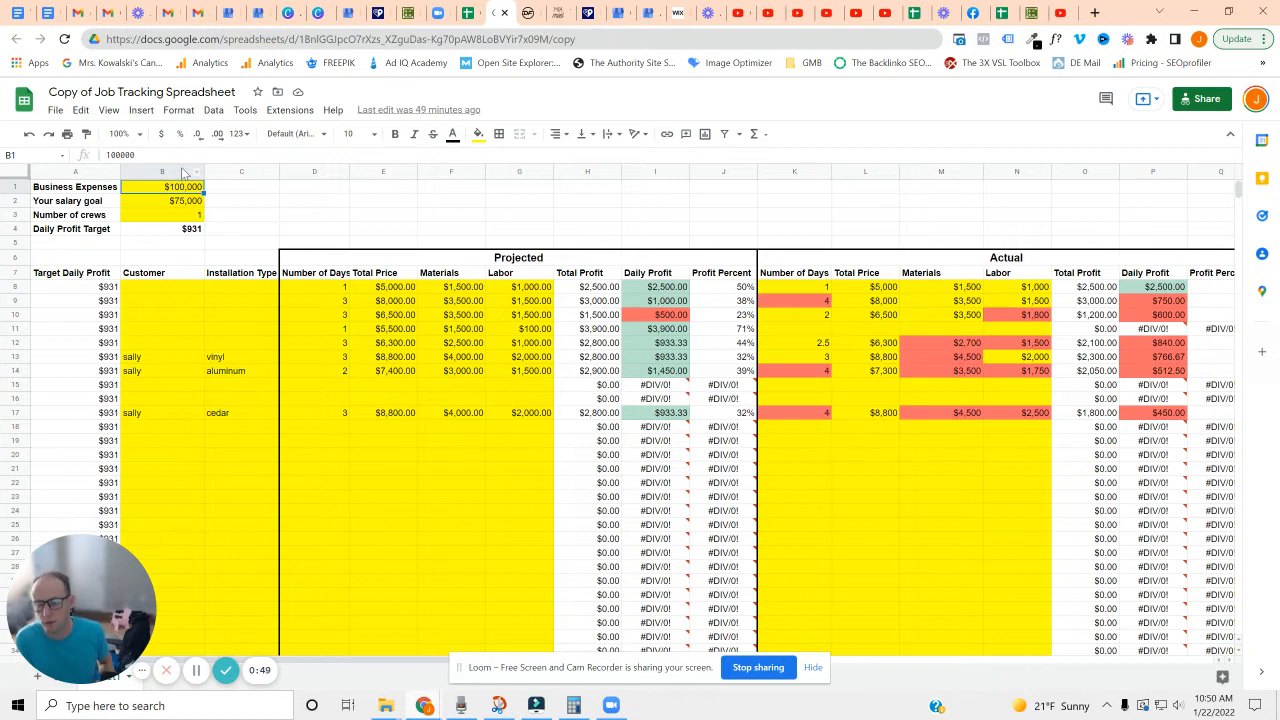
{"action": "type", "text": "50,000"}
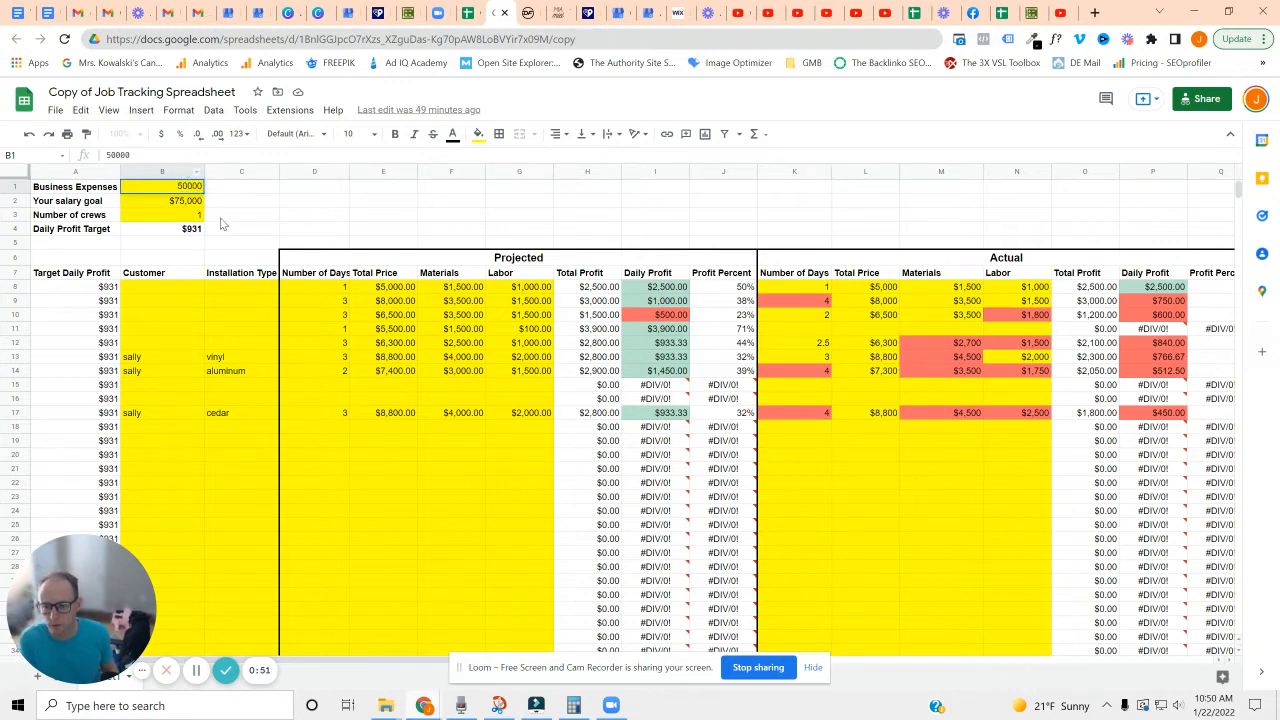
{"action": "left_click", "coordinate": [222, 220]}
Step: Check the salary goal cell and examine the formula behind the Daily Profit Target in cell B4
{"action": "left_click", "coordinate": [166, 204]}
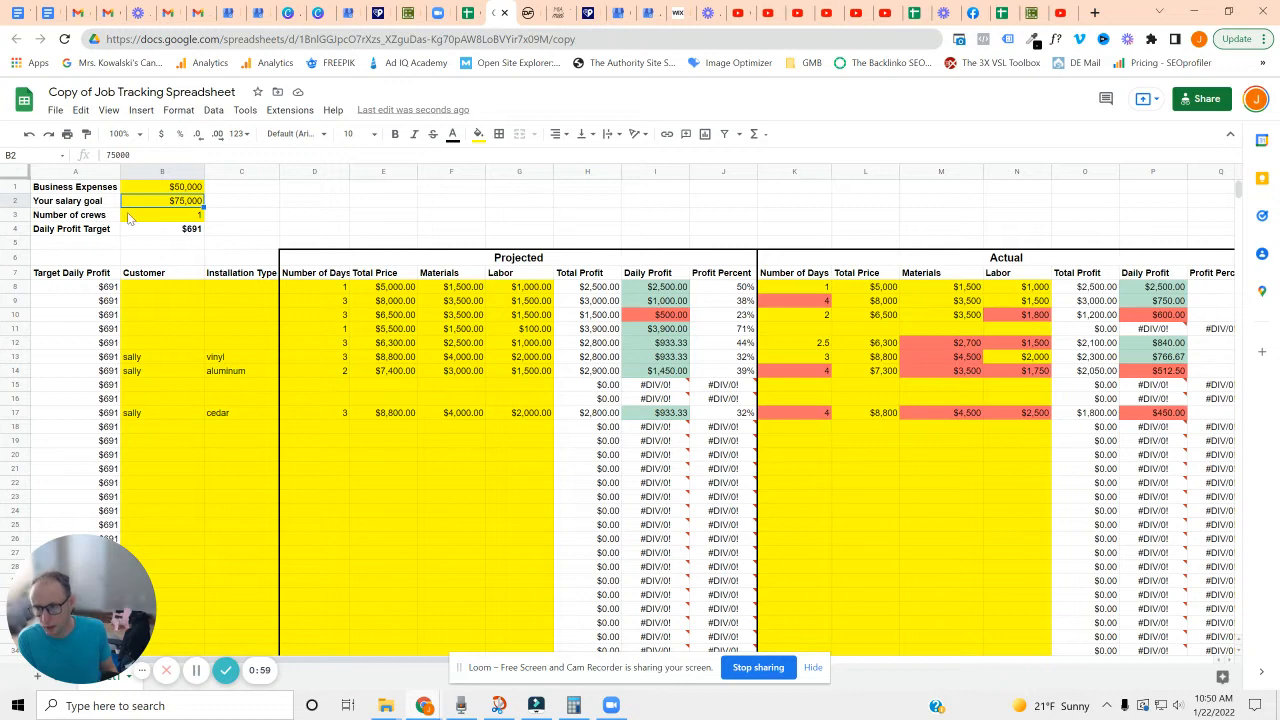
{"action": "double_click", "coordinate": [199, 231]}
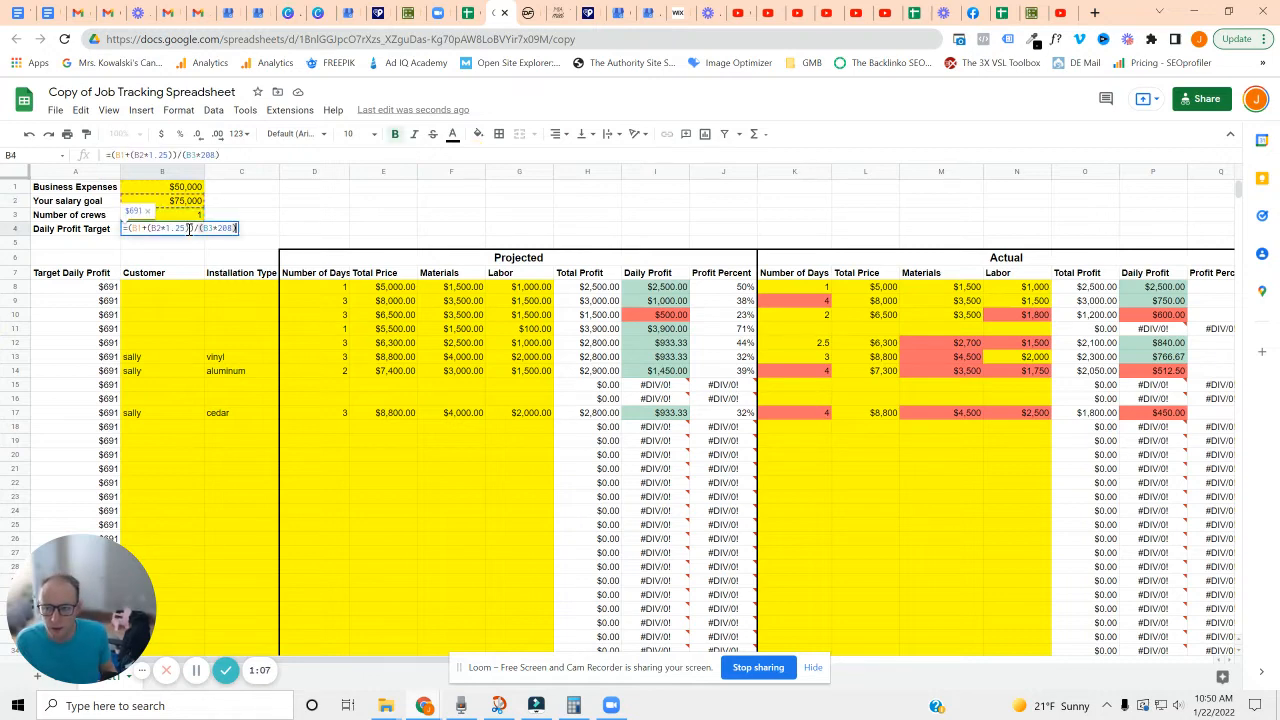
{"action": "left_click", "coordinate": [197, 261]}
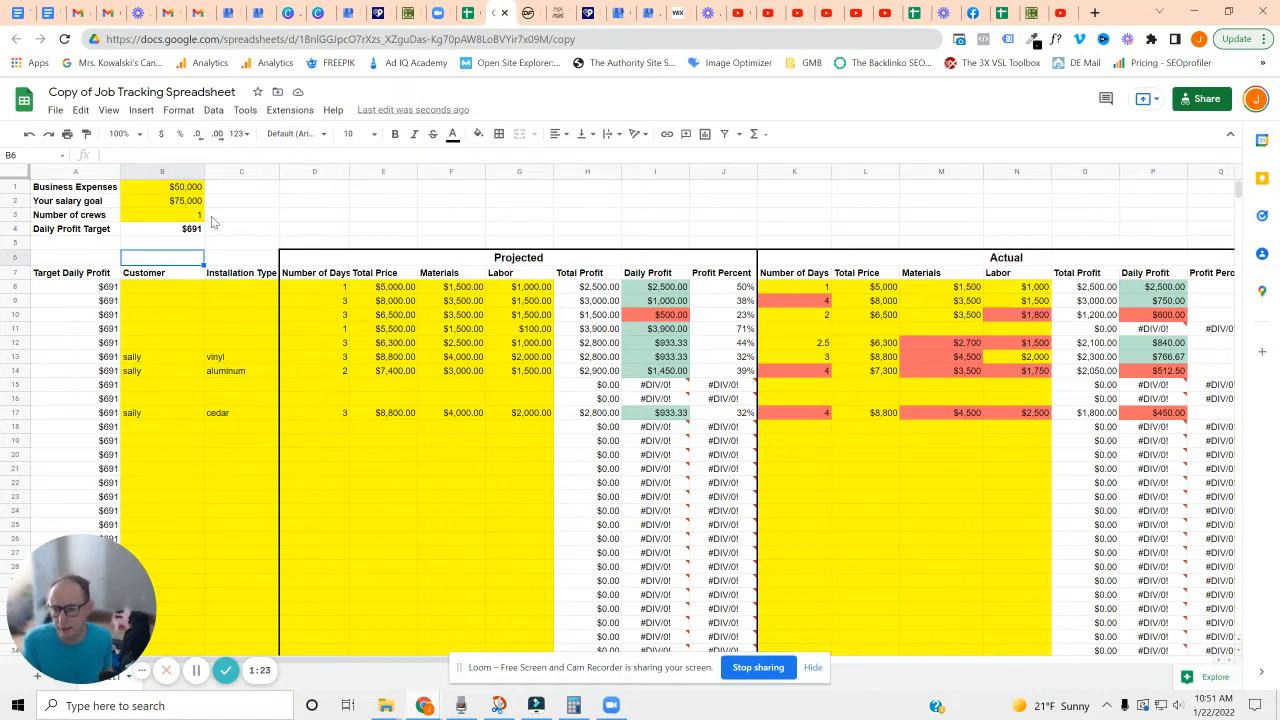
{"action": "left_click", "coordinate": [216, 217]}
{"action": "left_click", "coordinate": [170, 232]}
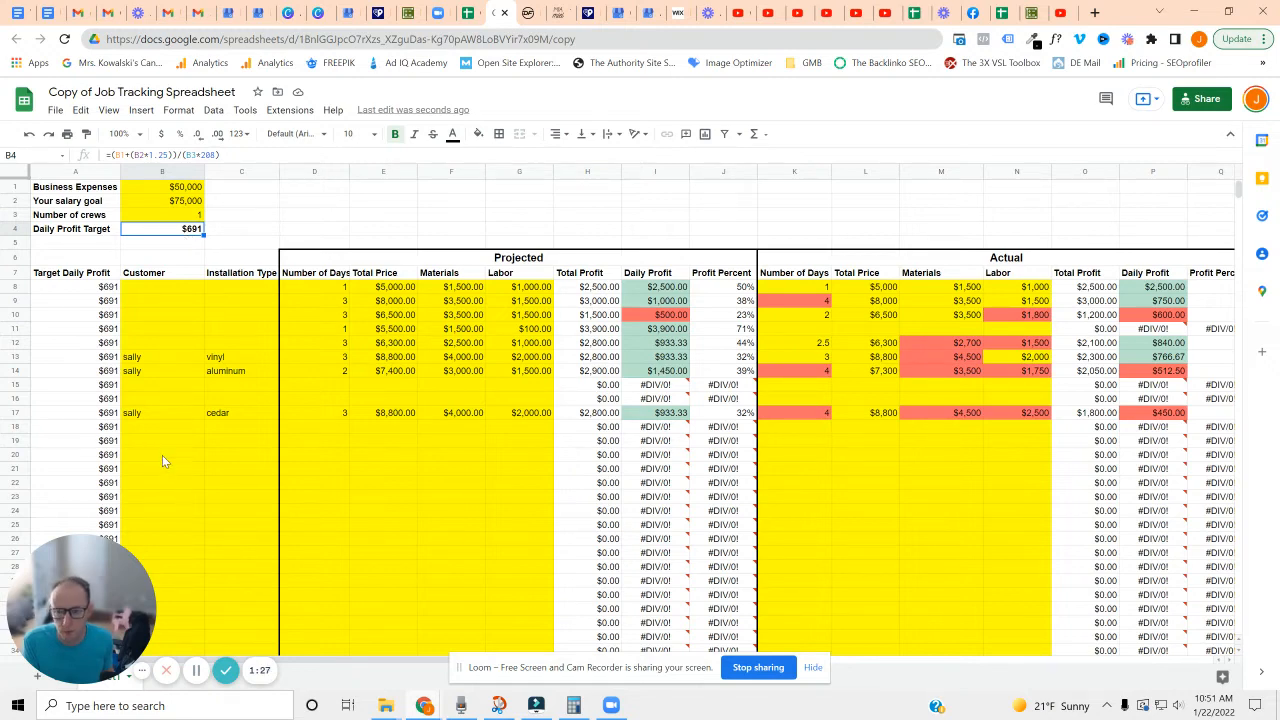
Step: Start a new job in row 21 with the customer's name and "chain link" as the installation type
{"action": "left_click", "coordinate": [166, 442]}
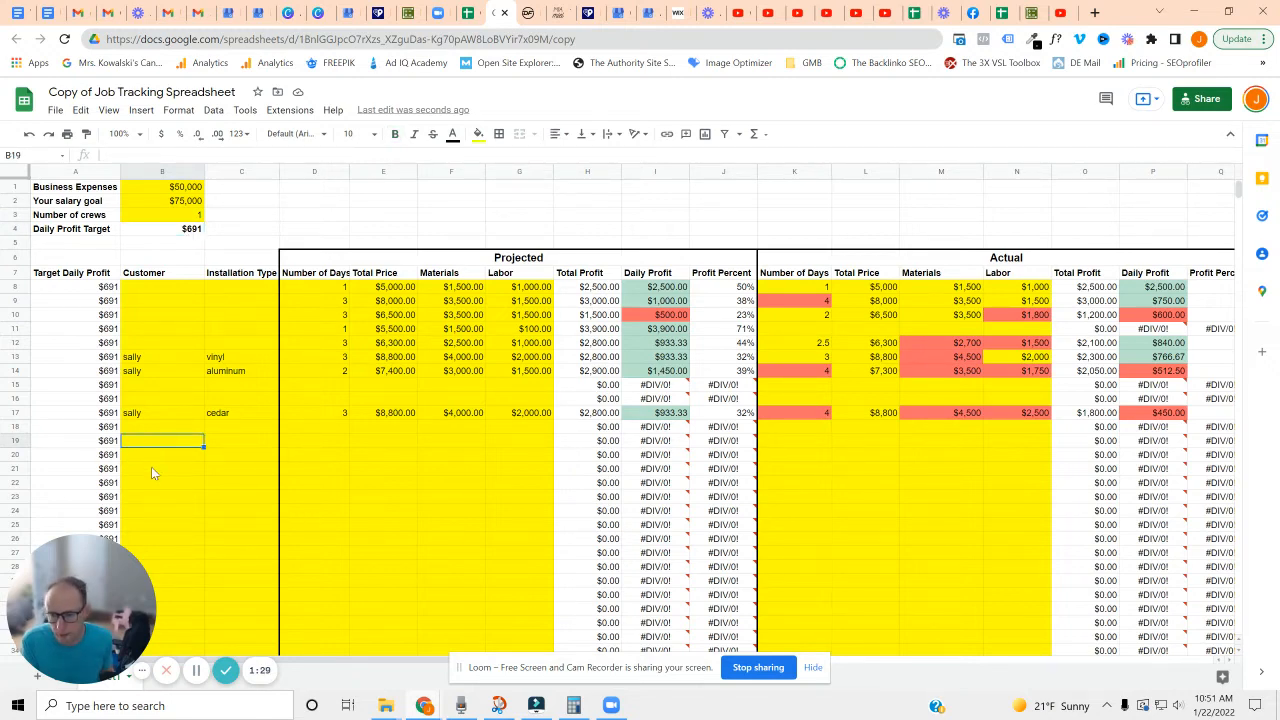
{"action": "left_click", "coordinate": [162, 467]}
{"action": "type", "text": "s"}
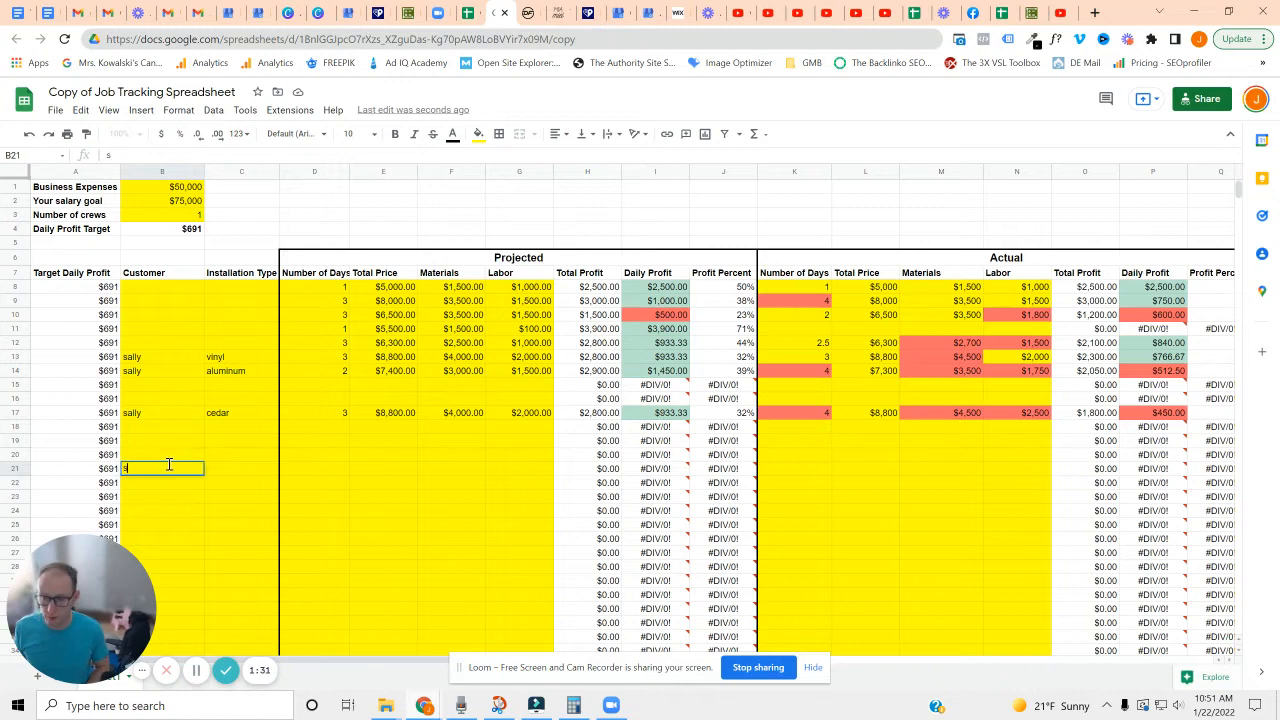
{"action": "type", "text": "allyu"}
{"action": "key", "text": "Tab"}
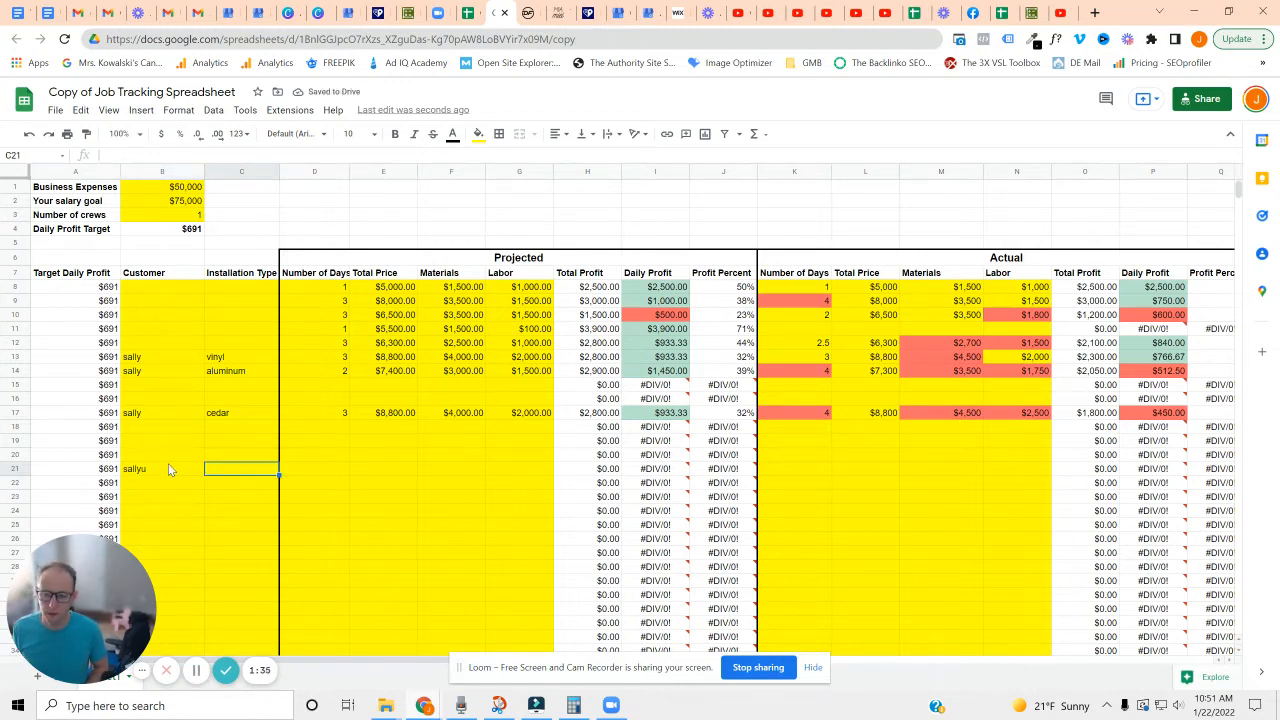
{"action": "type", "text": "chain link"}
{"action": "key", "text": "Tab"}
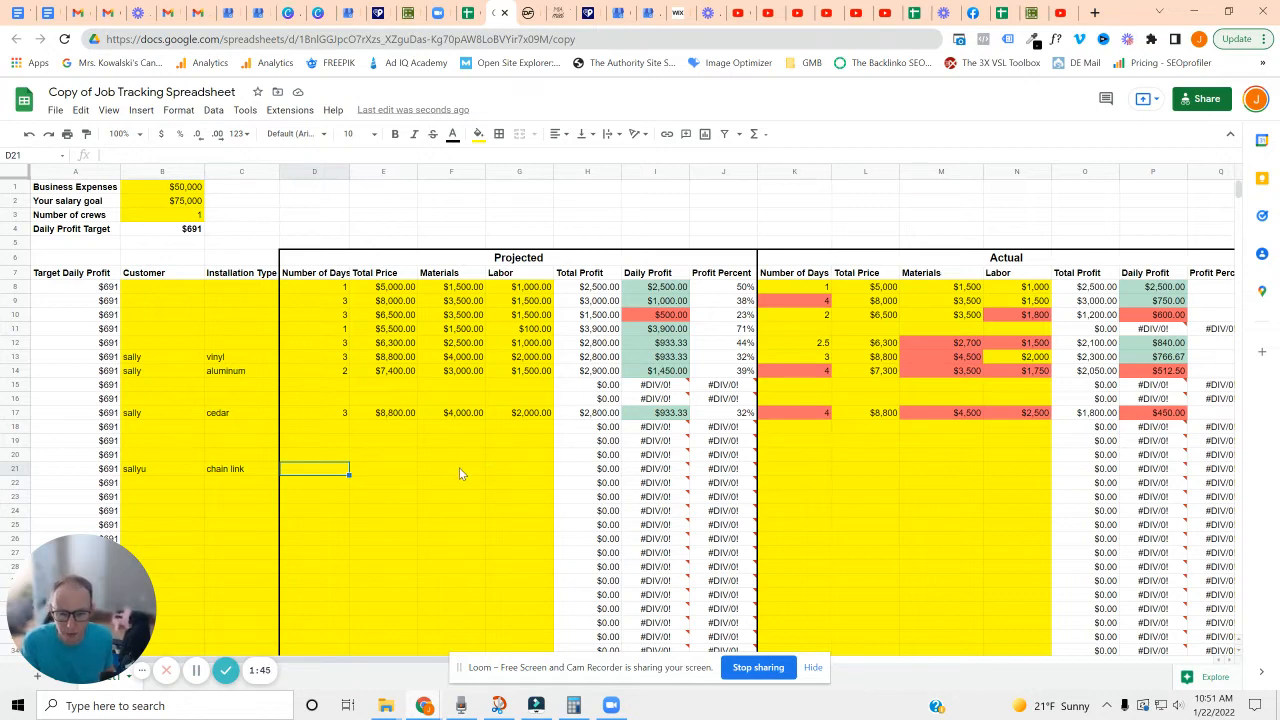
Step: Enter the chain link job's projected total price of 7500, materials of 4000 and labor of 1000 in row 21
{"action": "left_click", "coordinate": [405, 477]}
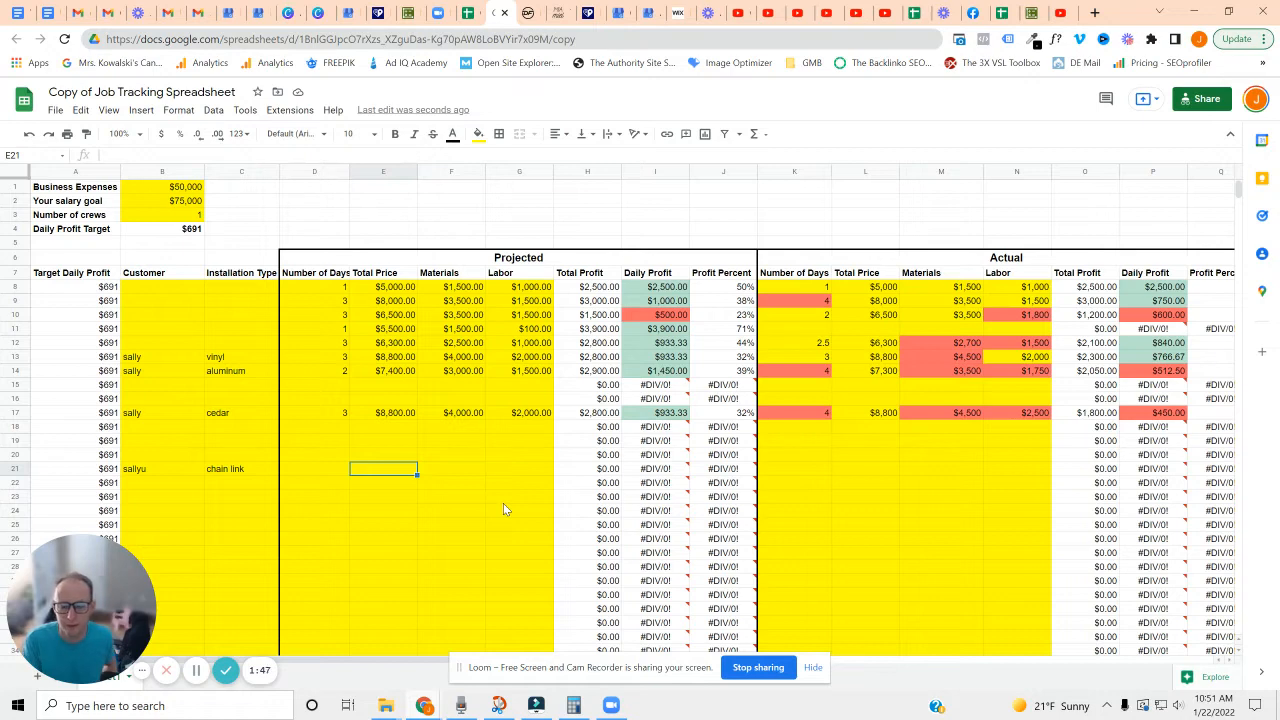
{"action": "type", "text": "7500"}
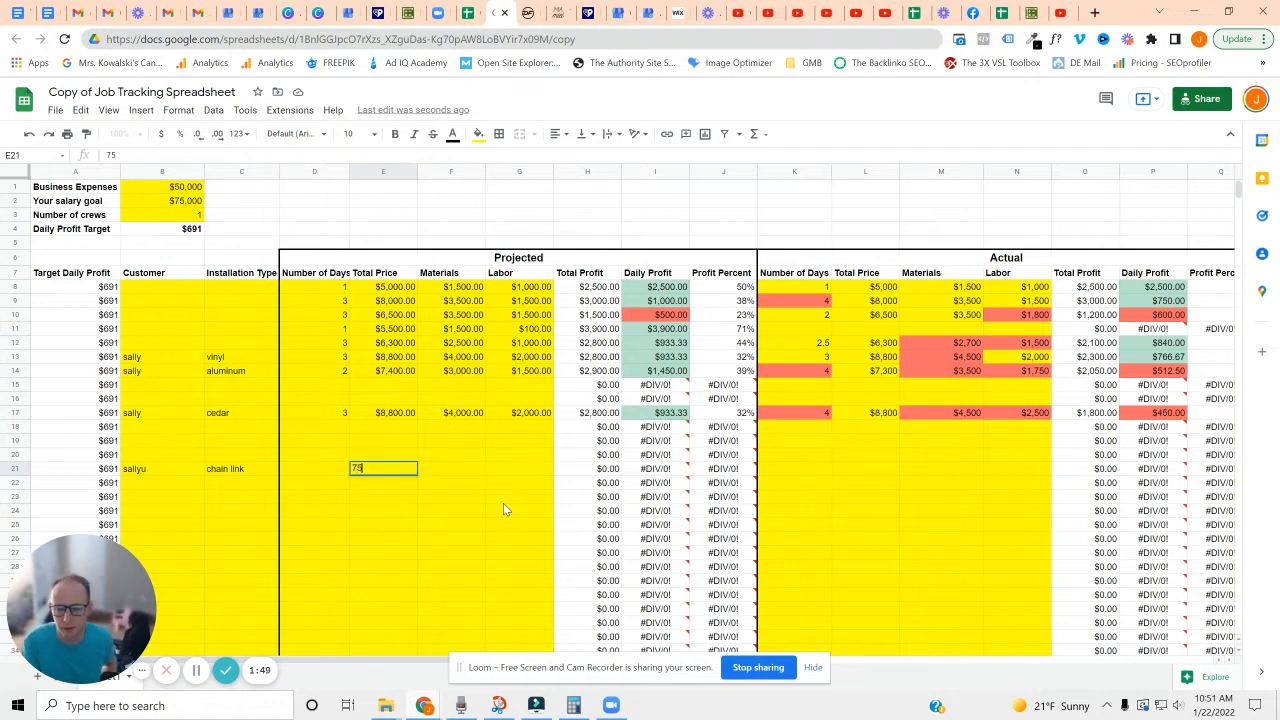
{"action": "left_click", "coordinate": [463, 468]}
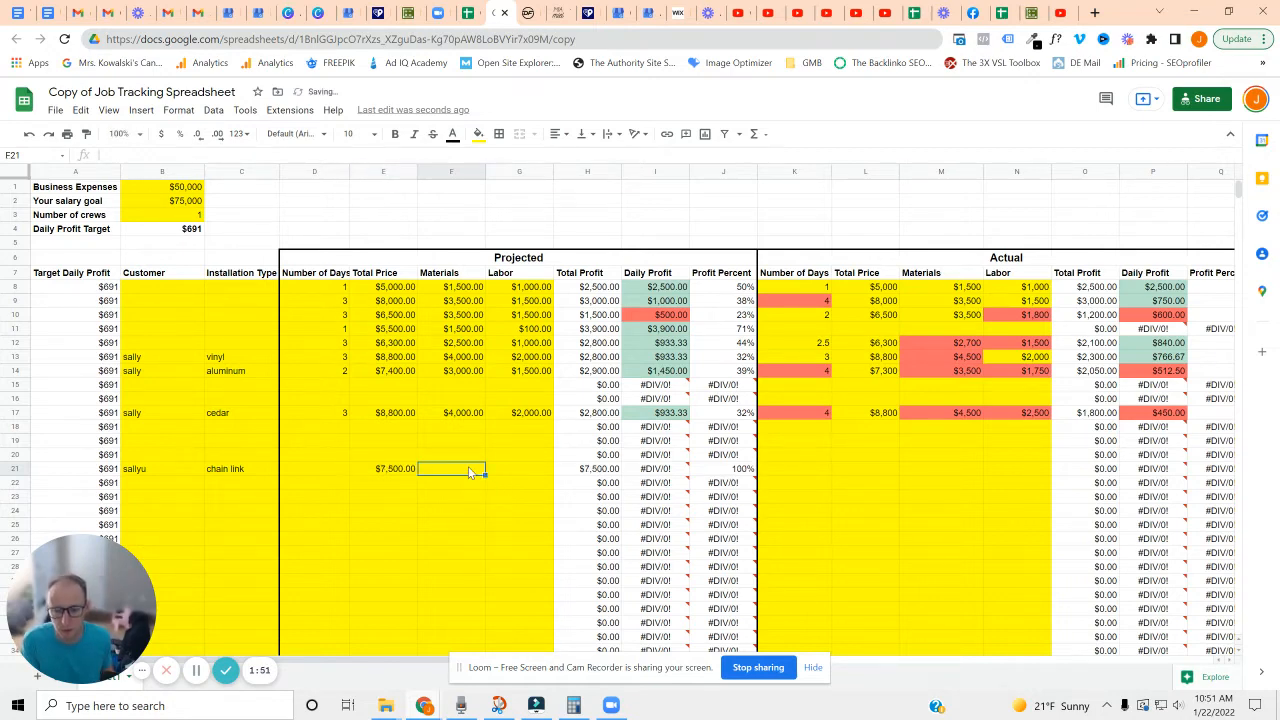
{"action": "type", "text": "4000"}
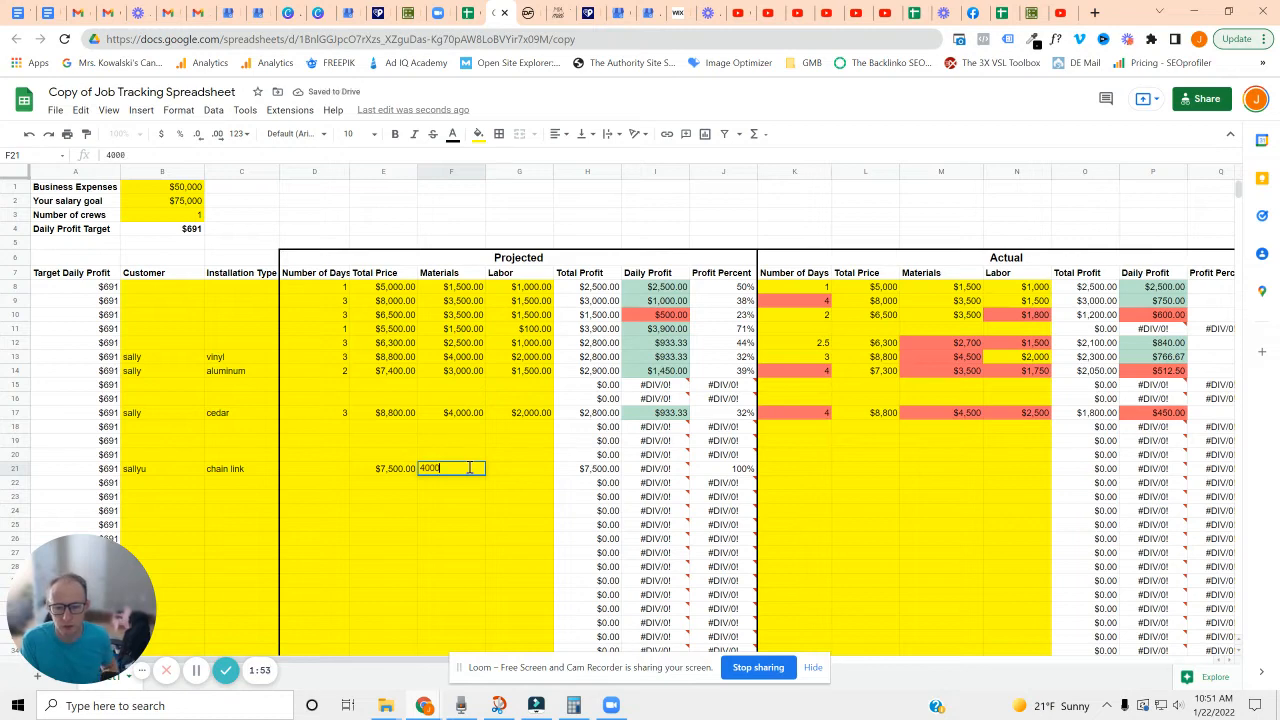
{"action": "left_click", "coordinate": [550, 472]}
{"action": "type", "text": "1000"}
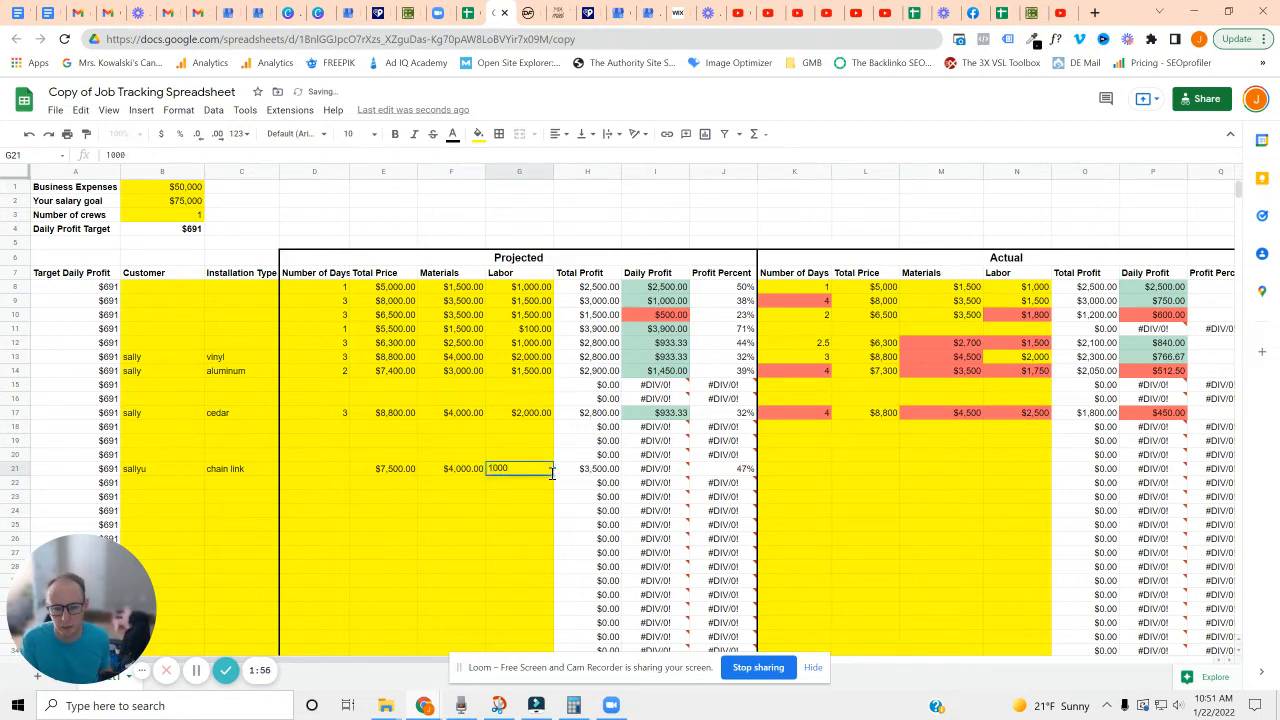
{"action": "left_click", "coordinate": [404, 498]}
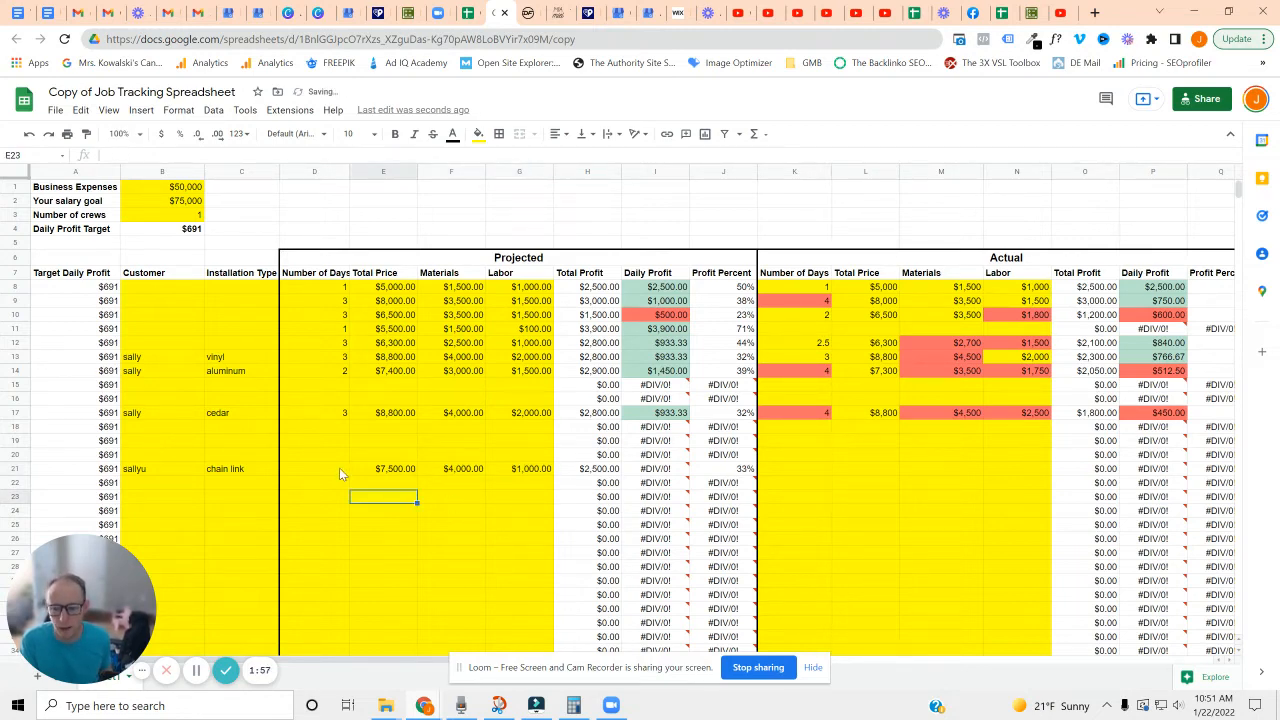
Step: Set the chain link job's projected number of days to 3 and check its projected daily profit
{"action": "left_click", "coordinate": [339, 467]}
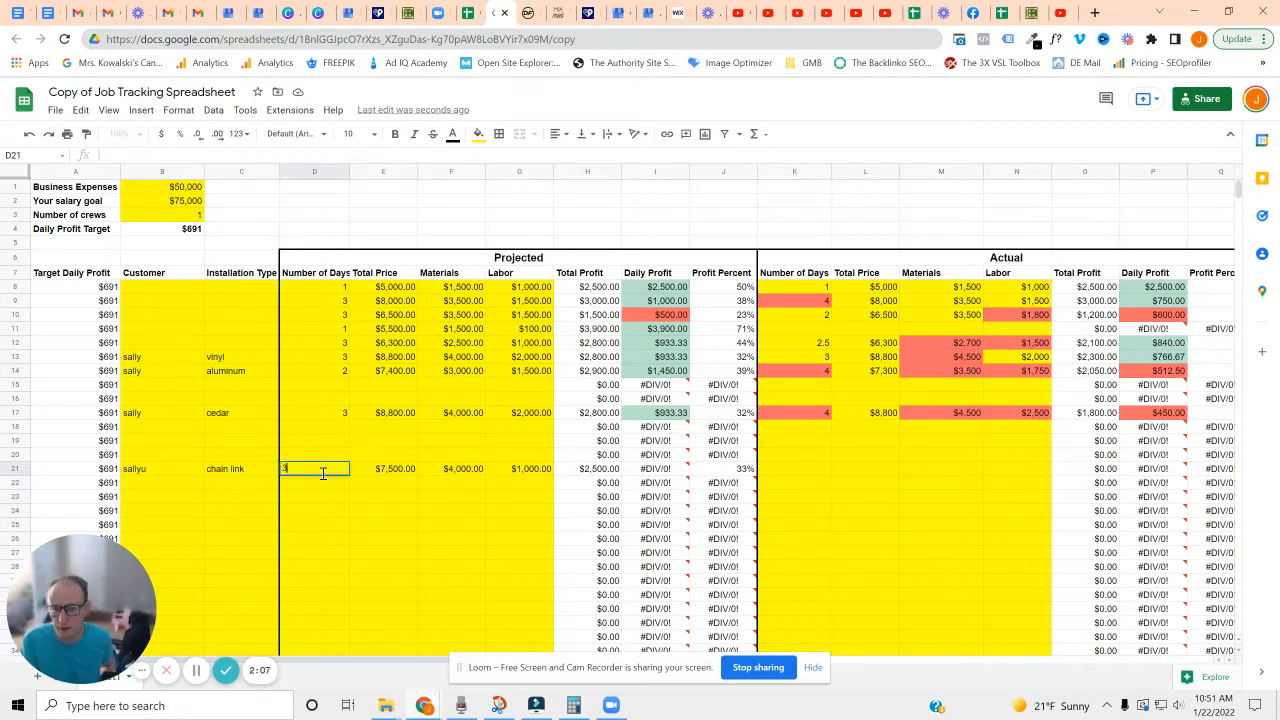
{"action": "type", "text": "3"}
{"action": "left_click", "coordinate": [410, 487]}
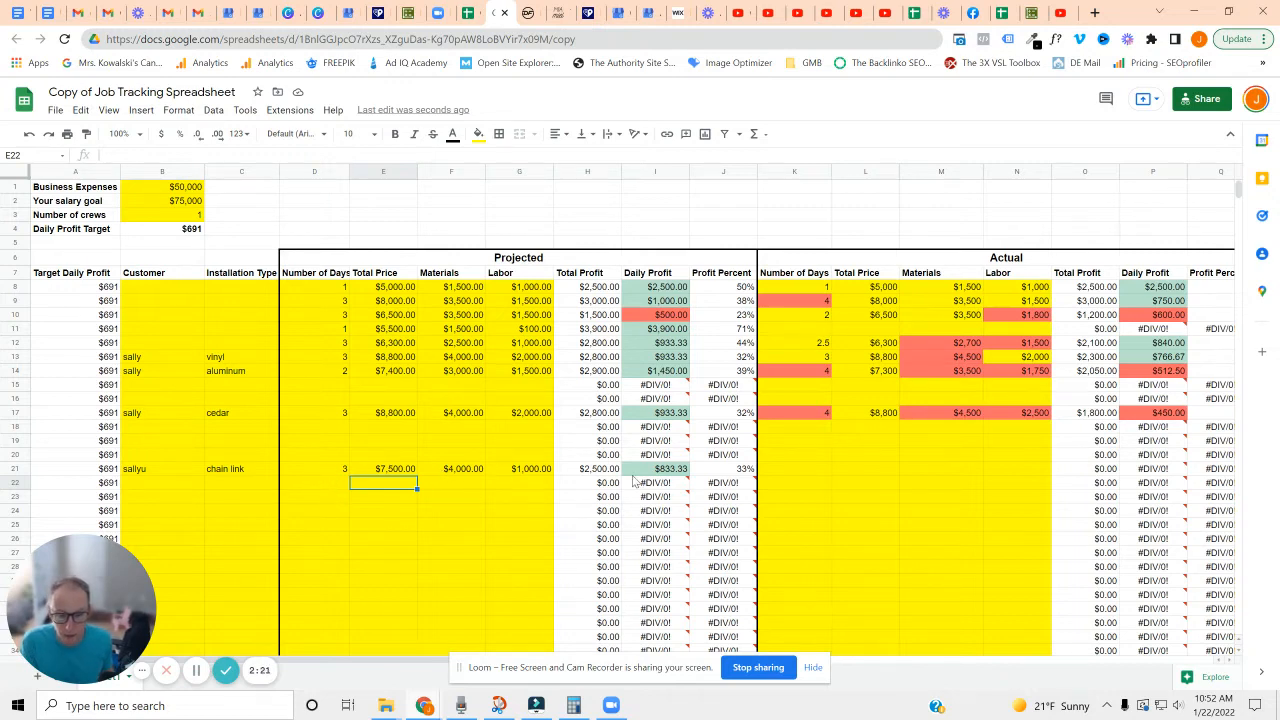
{"action": "left_click", "coordinate": [668, 470]}
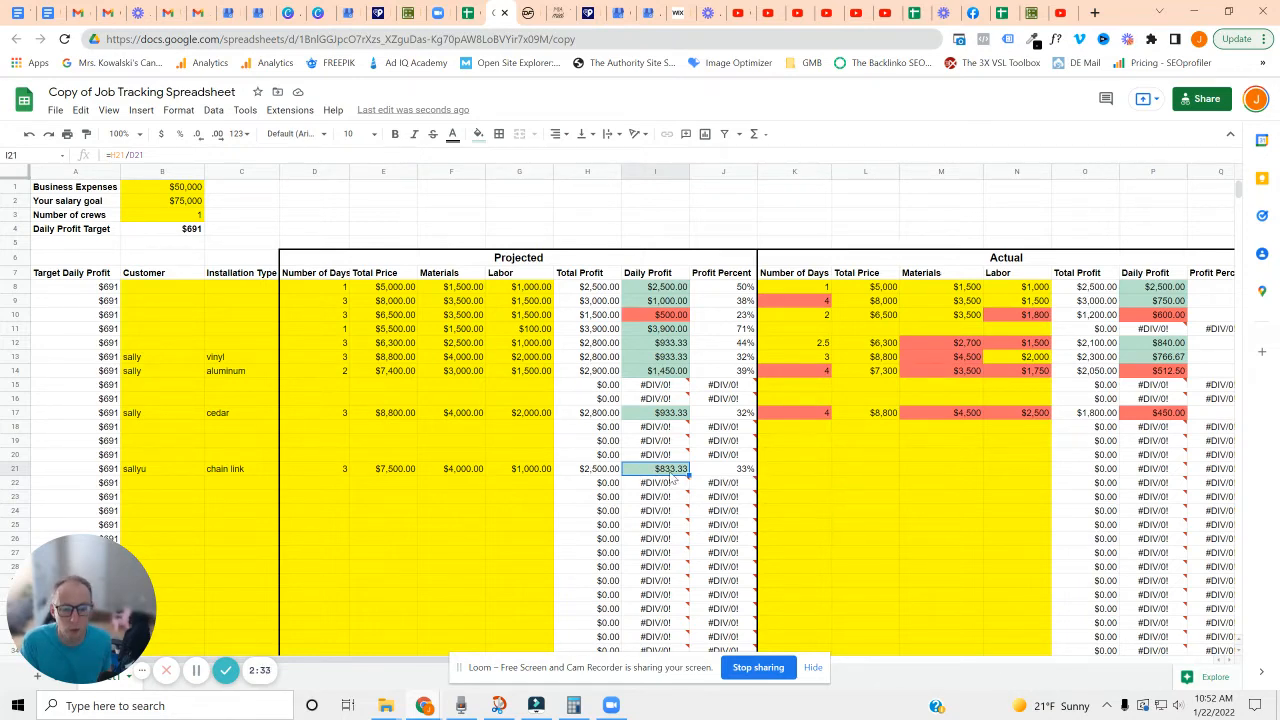
Step: Enter the chain link job's actual number of days as 4 and actual total price as 7500 in row 21
{"action": "left_click", "coordinate": [801, 477]}
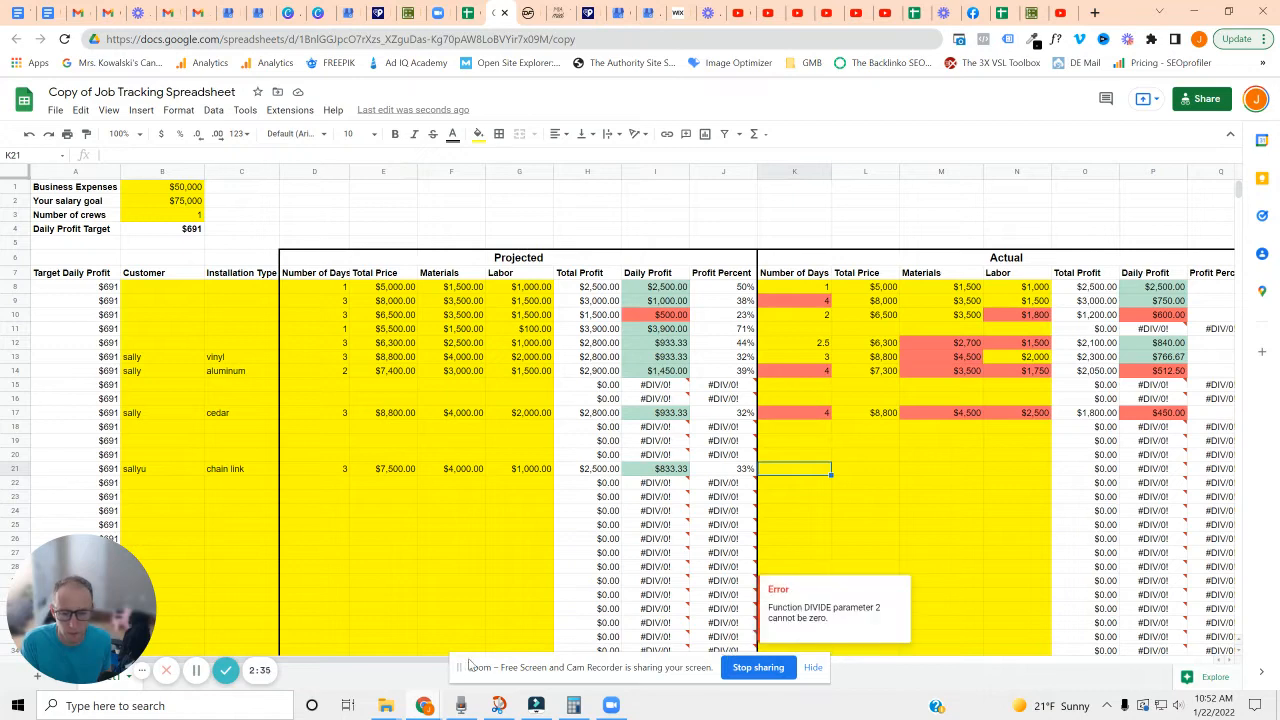
{"action": "left_click_drag", "start_coordinate": [402, 660], "coordinate": [538, 661]}
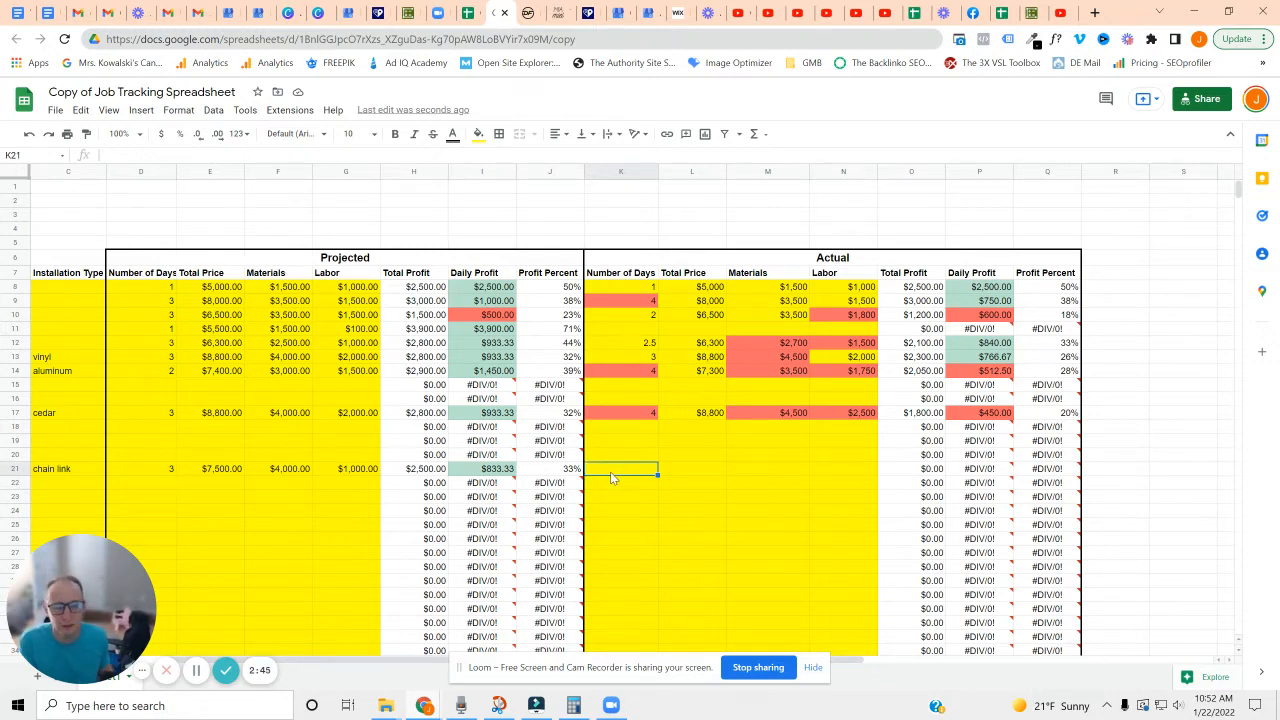
{"action": "type", "text": "4"}
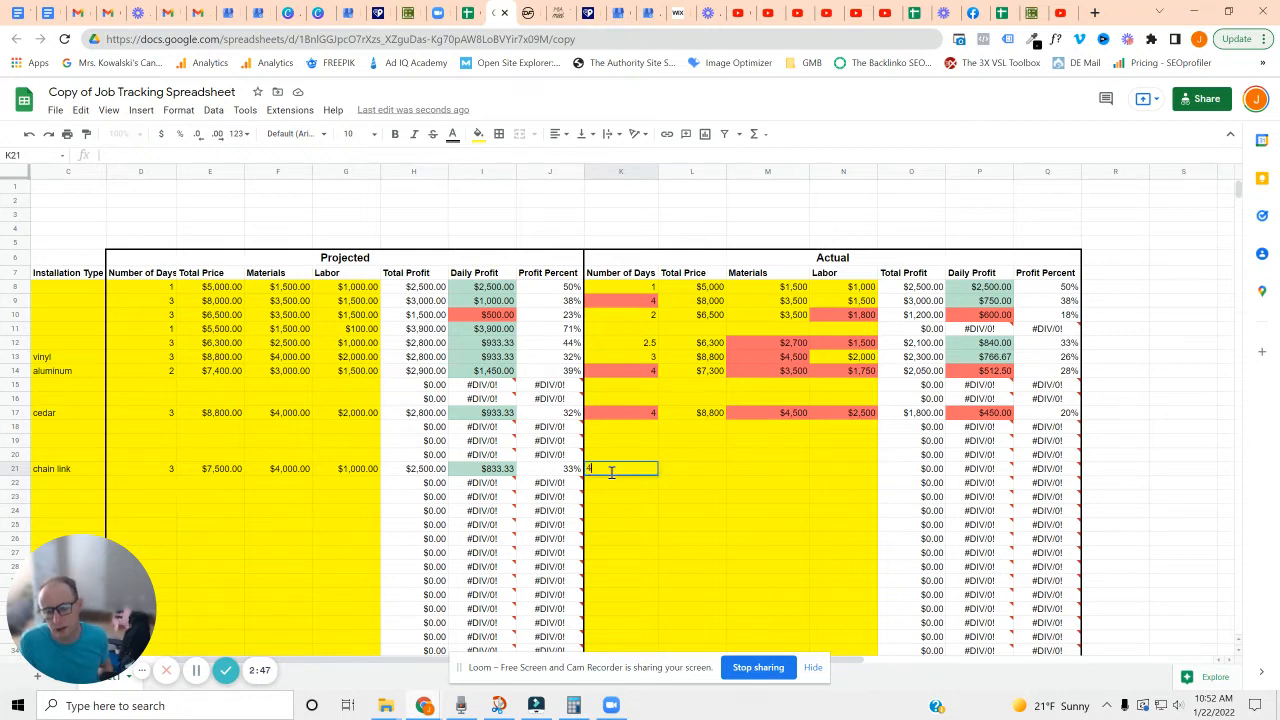
{"action": "key", "text": "Tab"}
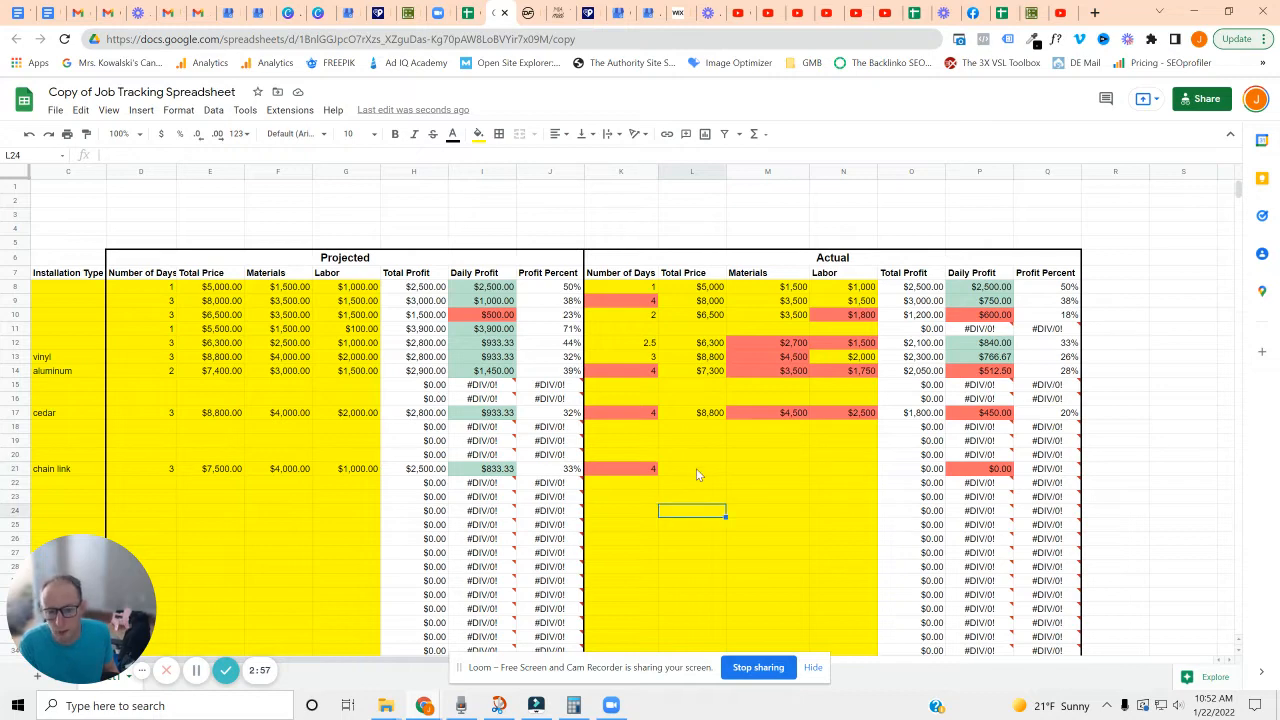
{"action": "type", "text": "7500"}
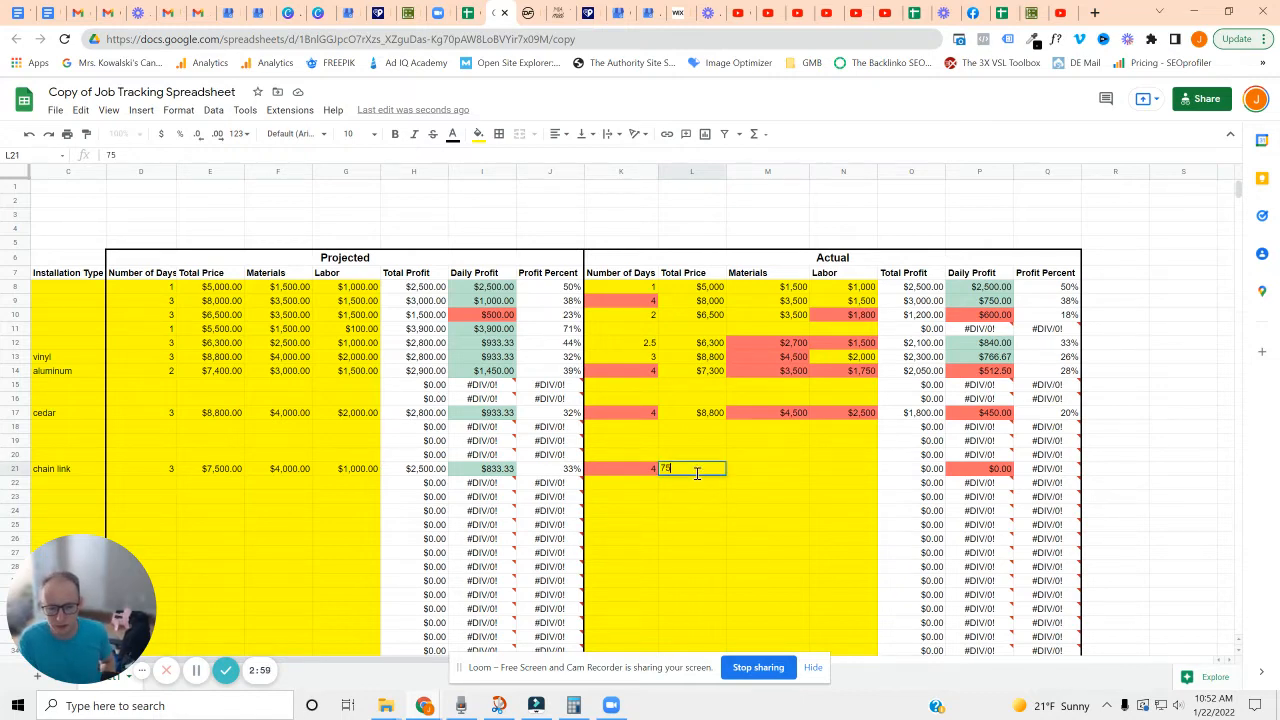
{"action": "left_click", "coordinate": [767, 485]}
Step: Enter the chain link job's actual materials cost of 4500 and actual labor cost of 1300 in row 21
{"action": "left_click", "coordinate": [770, 474]}
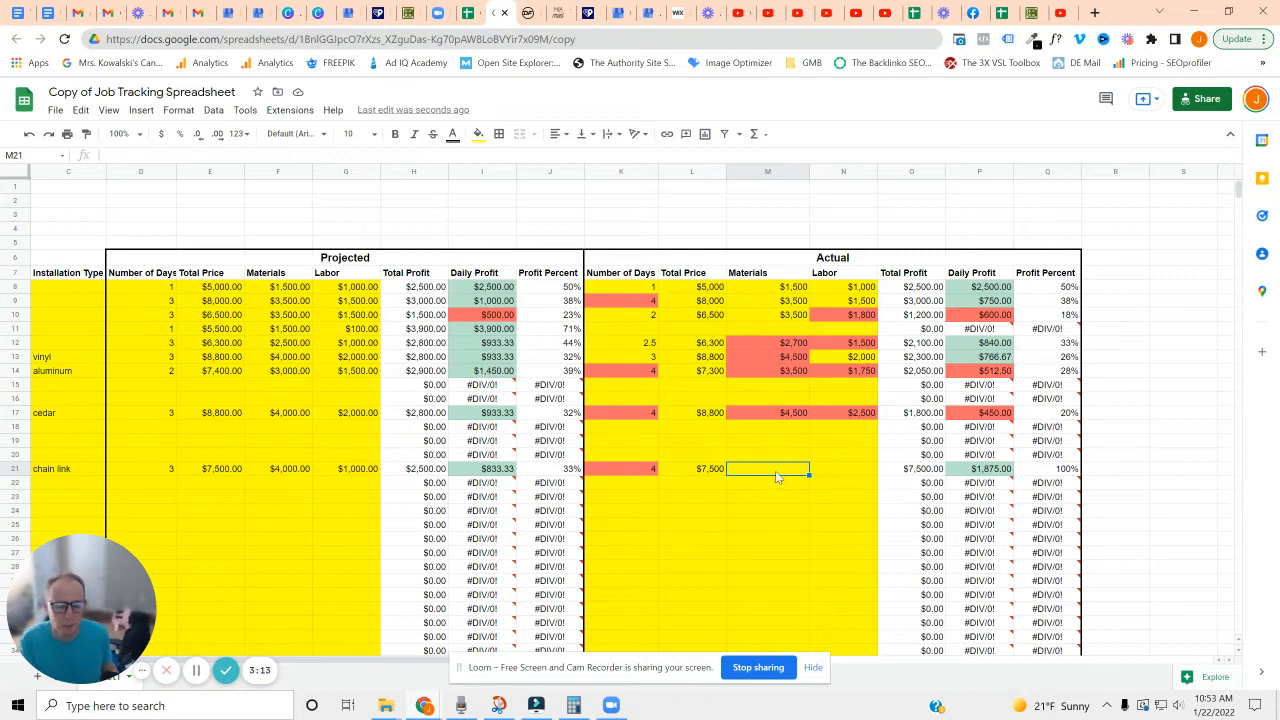
{"action": "type", "text": "4500"}
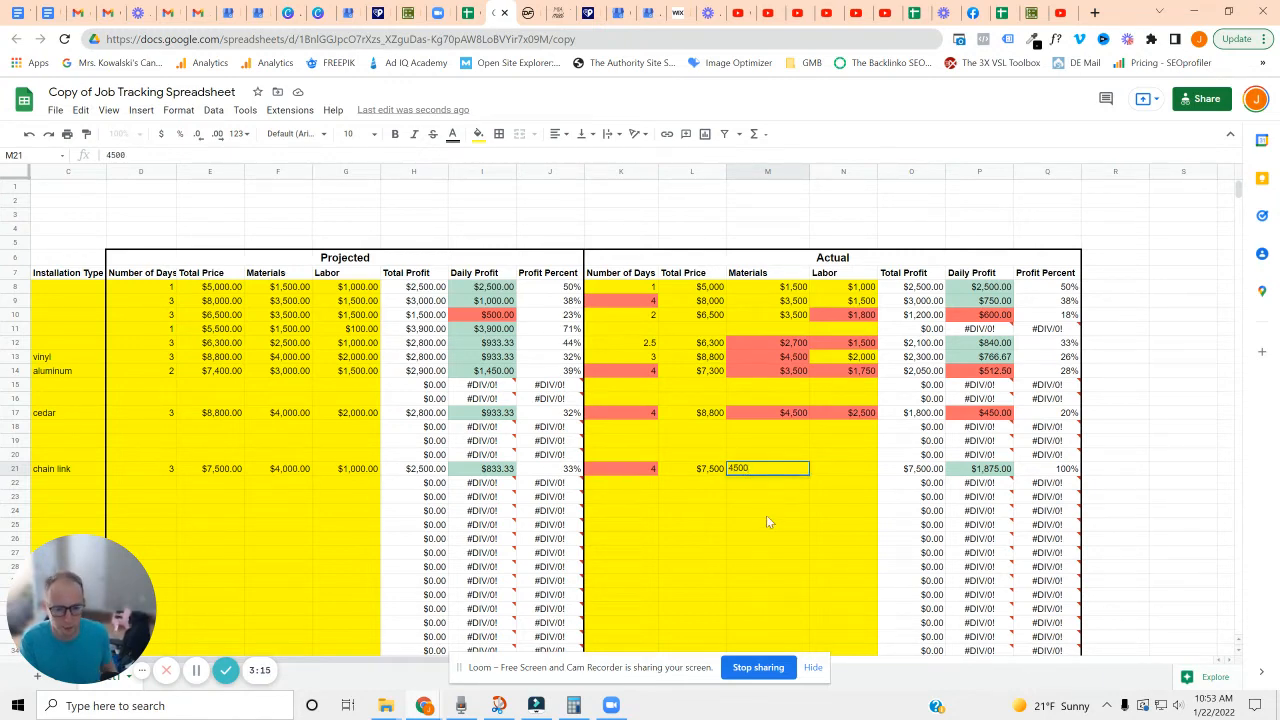
{"action": "left_click", "coordinate": [766, 512]}
{"action": "left_click", "coordinate": [829, 469]}
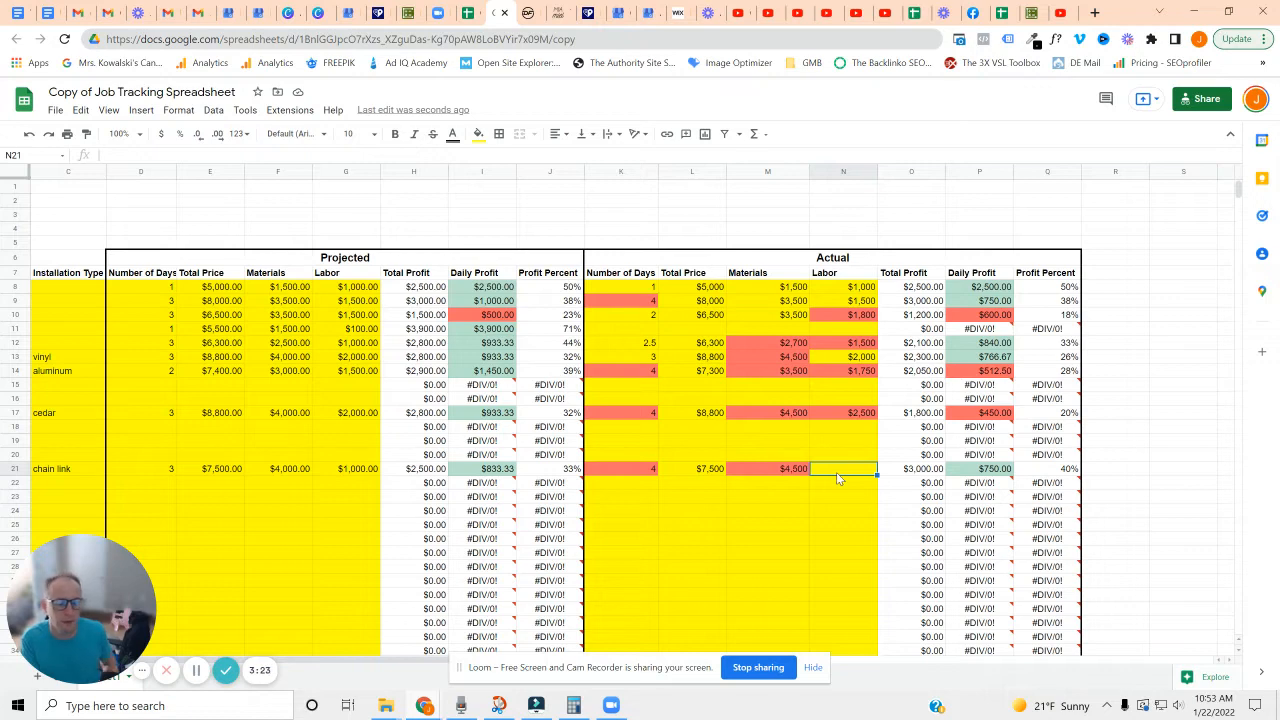
{"action": "type", "text": "1300"}
{"action": "left_click", "coordinate": [836, 537]}
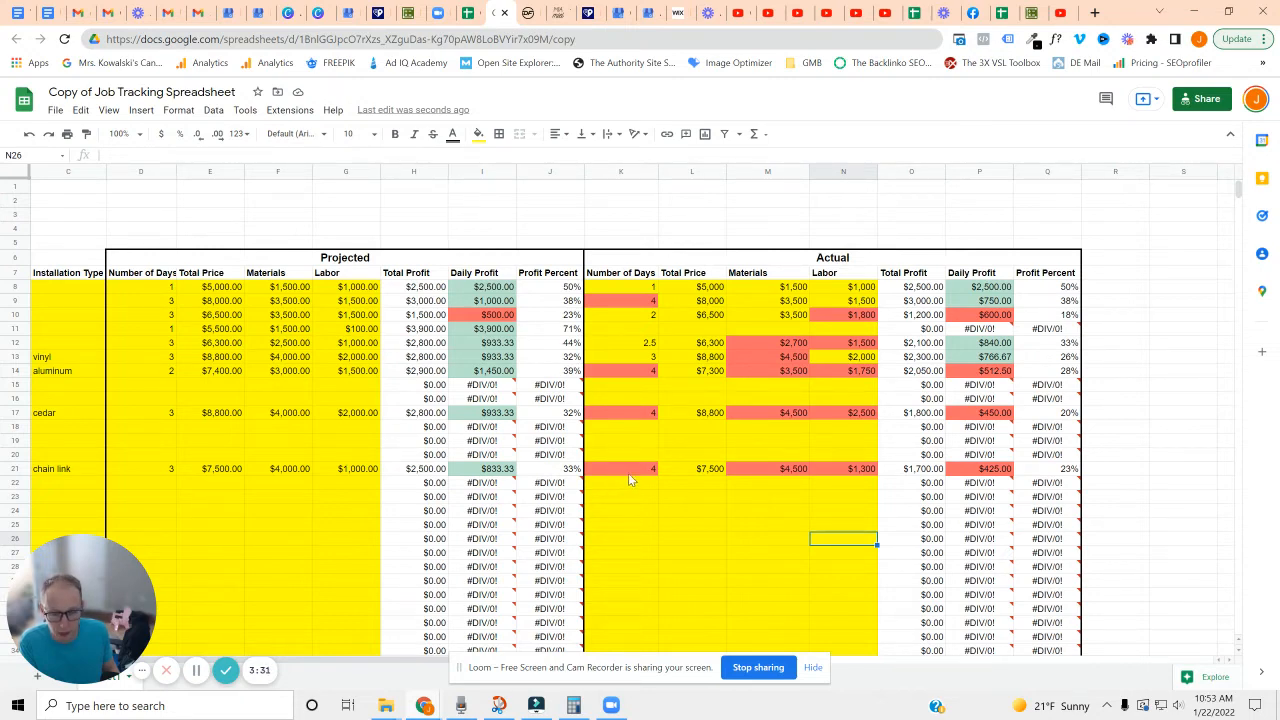
Step: Examine the chain link job's actual daily profit and compare its actual figures with the projected ones and the daily profit target
{"action": "left_click", "coordinate": [842, 483]}
{"action": "left_click", "coordinate": [967, 472]}
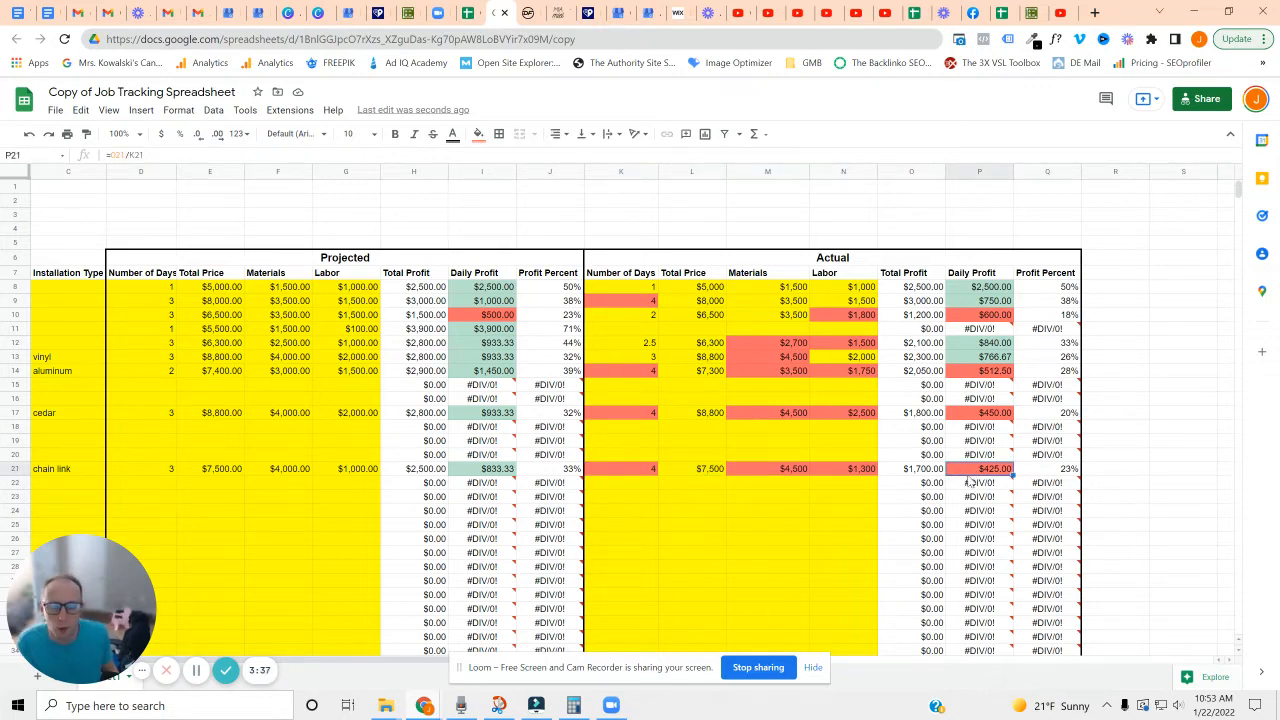
{"action": "mouse_move", "coordinate": [969, 485]}
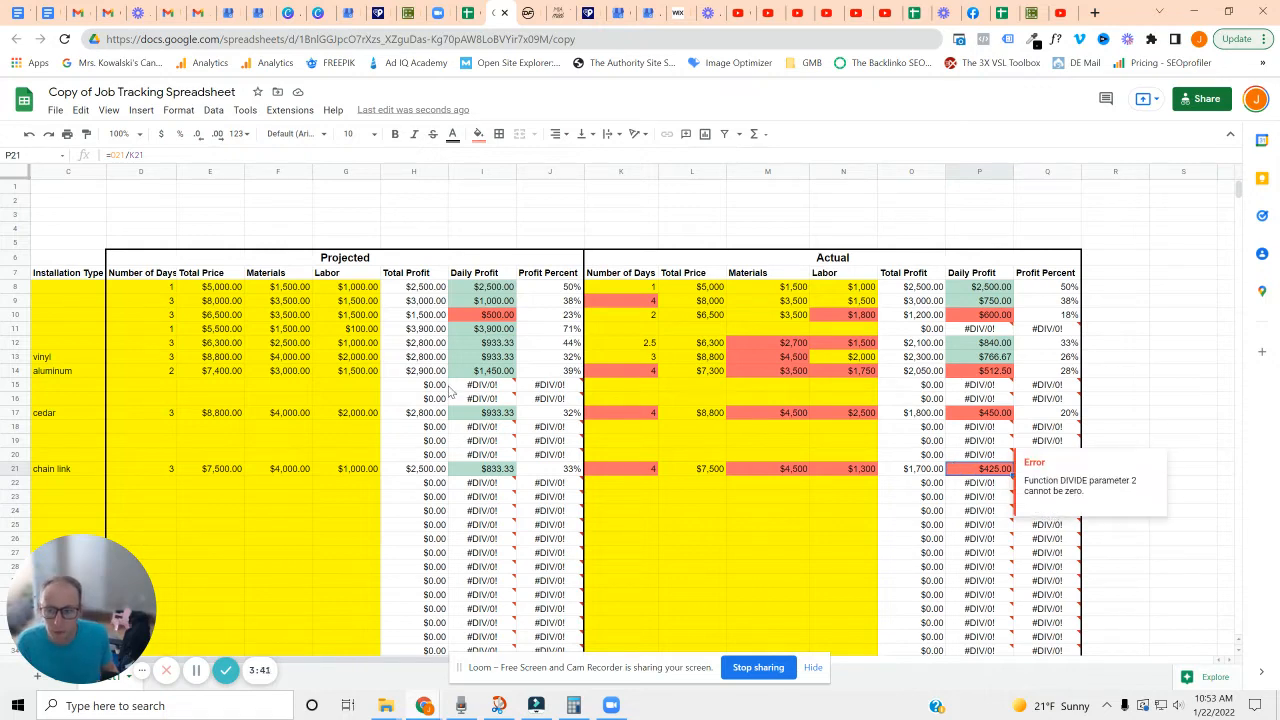
{"action": "scroll", "coordinate": [378, 665], "scroll_direction": "left", "scroll_amount": 3}
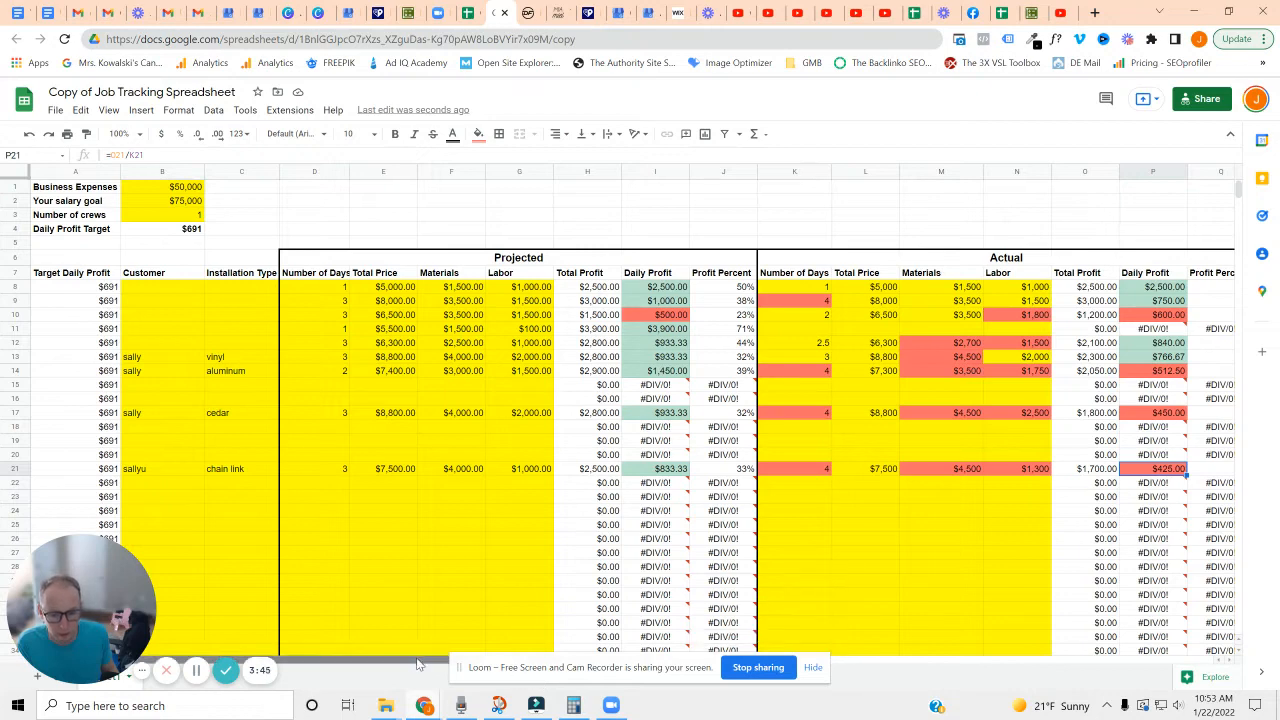
{"action": "scroll", "coordinate": [410, 656], "scroll_direction": "right", "scroll_amount": 3}
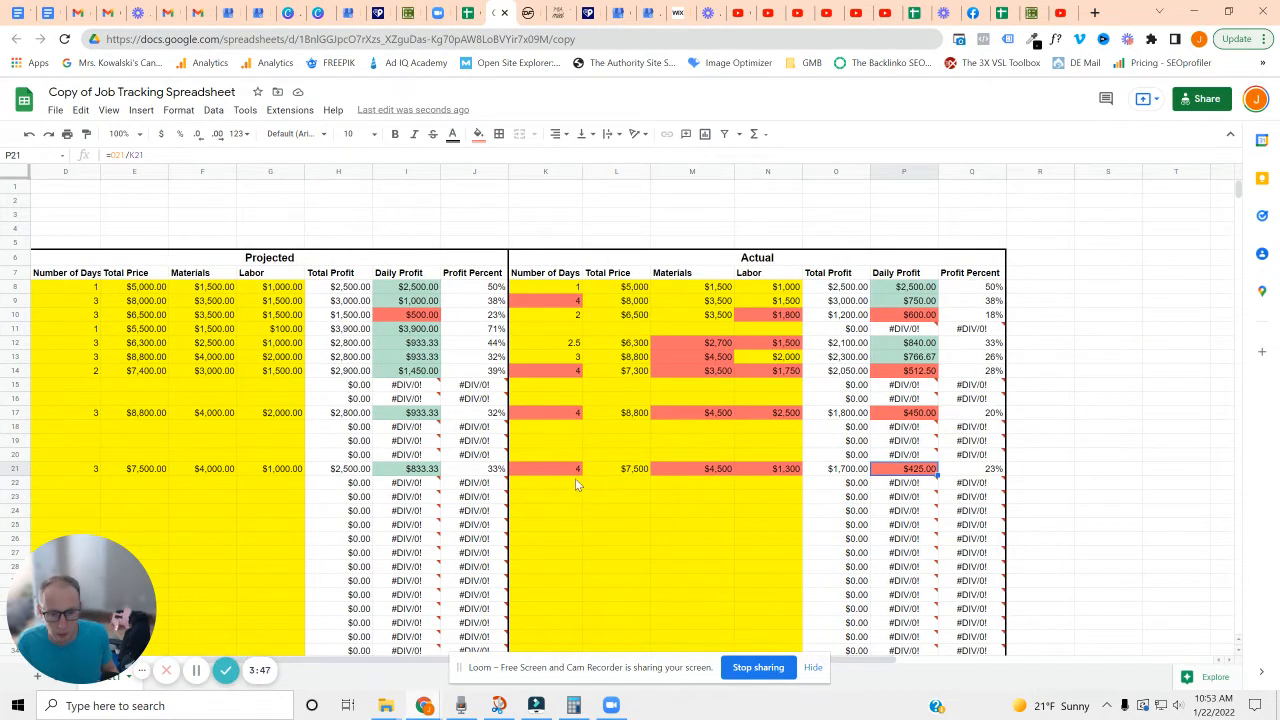
{"action": "scroll", "coordinate": [358, 611], "scroll_direction": "left", "scroll_amount": 3}
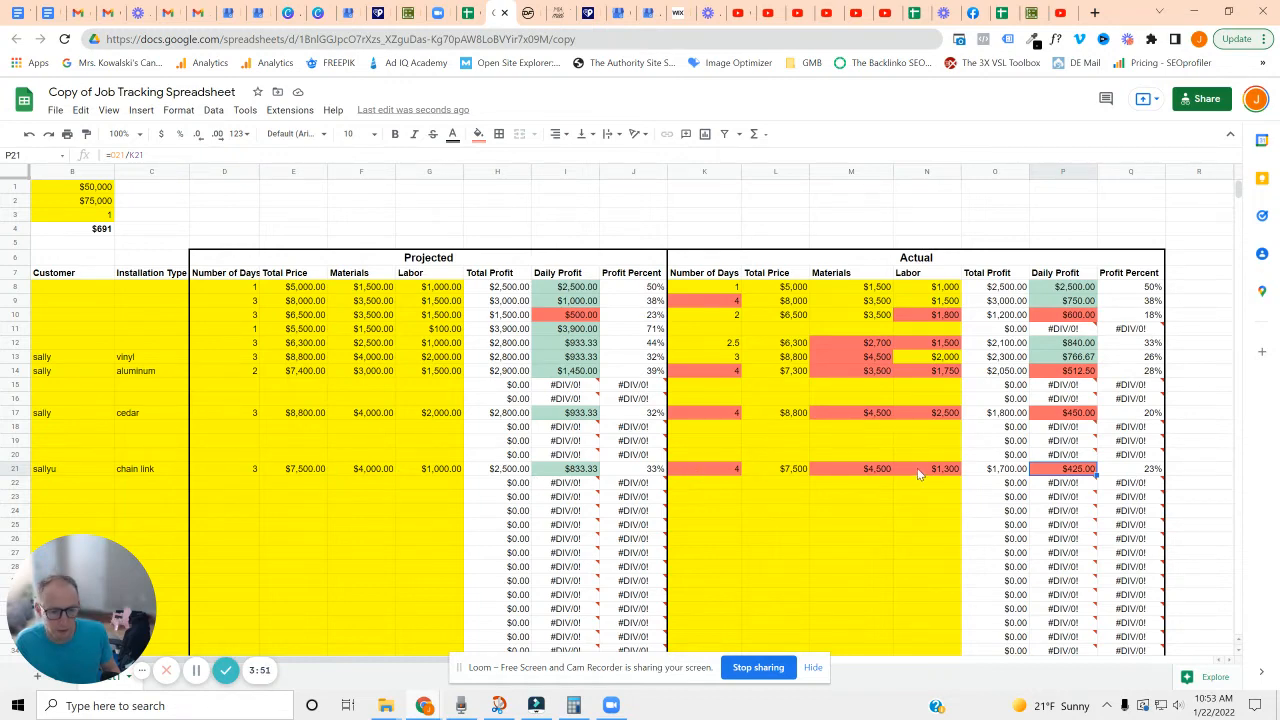
{"action": "scroll", "coordinate": [630, 620], "scroll_direction": "right", "scroll_amount": 3}
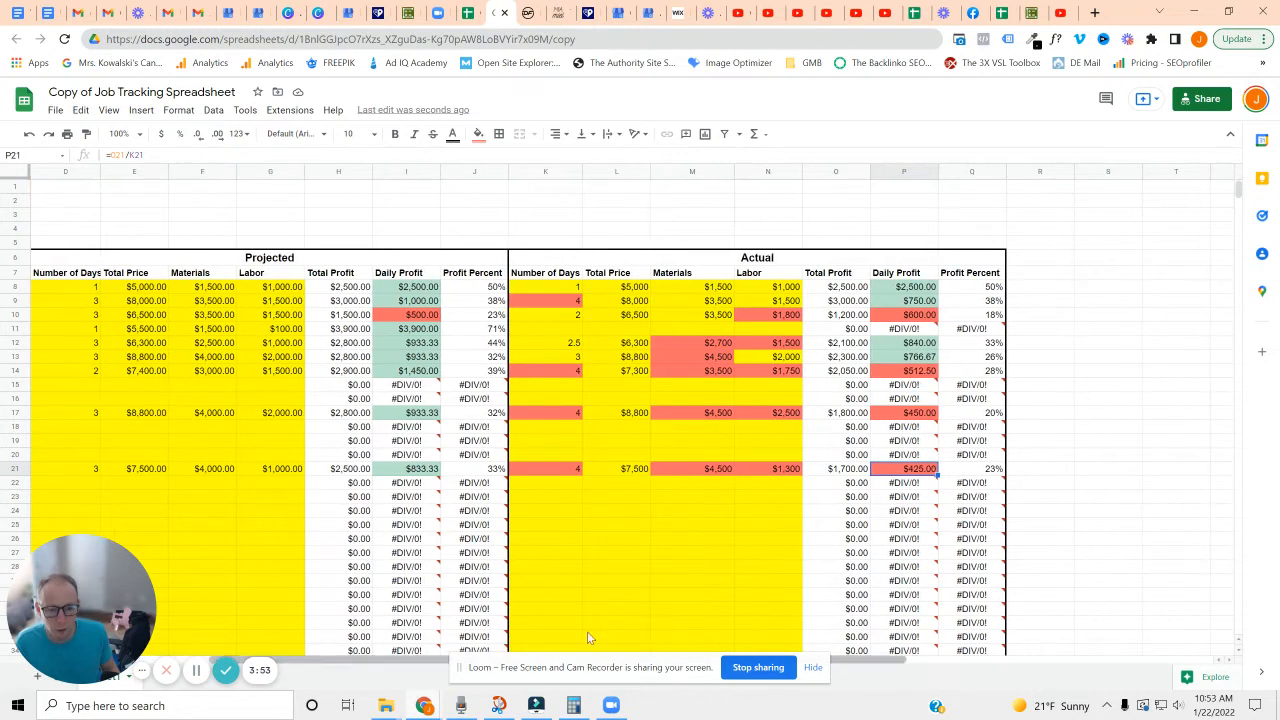
{"action": "left_click", "coordinate": [1050, 468]}
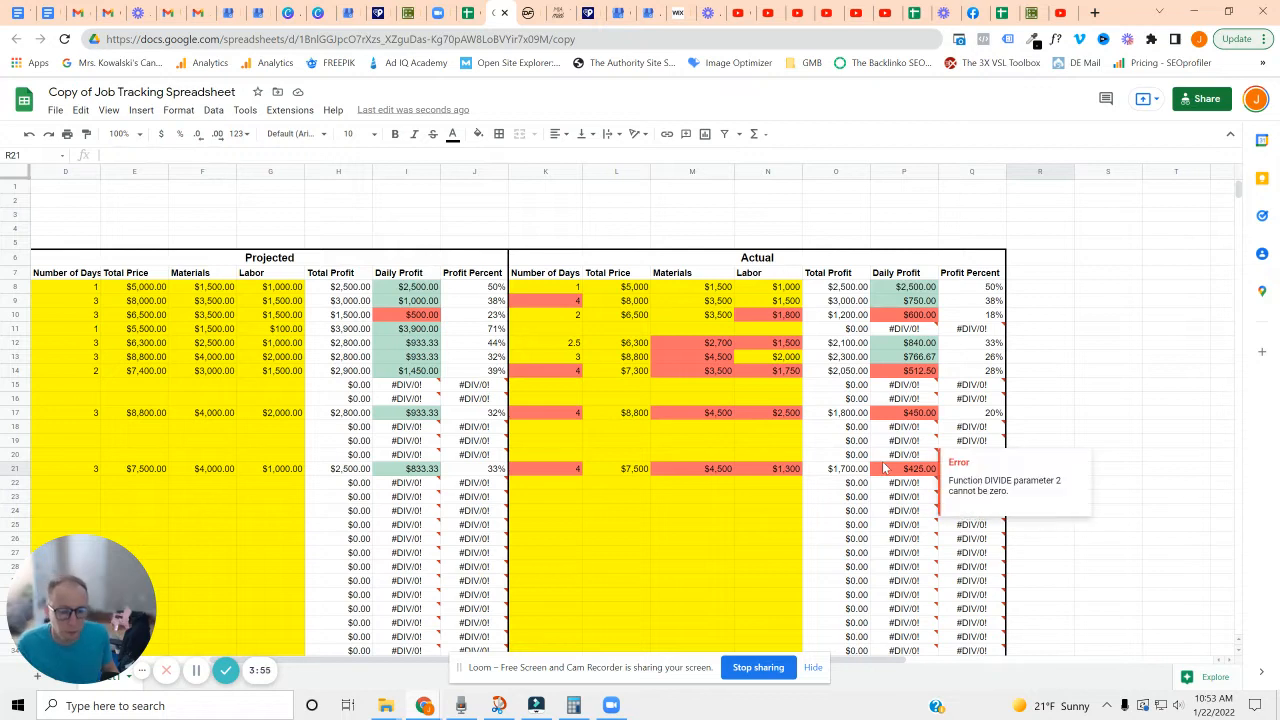
Step: Review the chain link job's actual daily profit, materials and labor in row 21 against its projected figures
{"action": "left_click", "coordinate": [908, 470]}
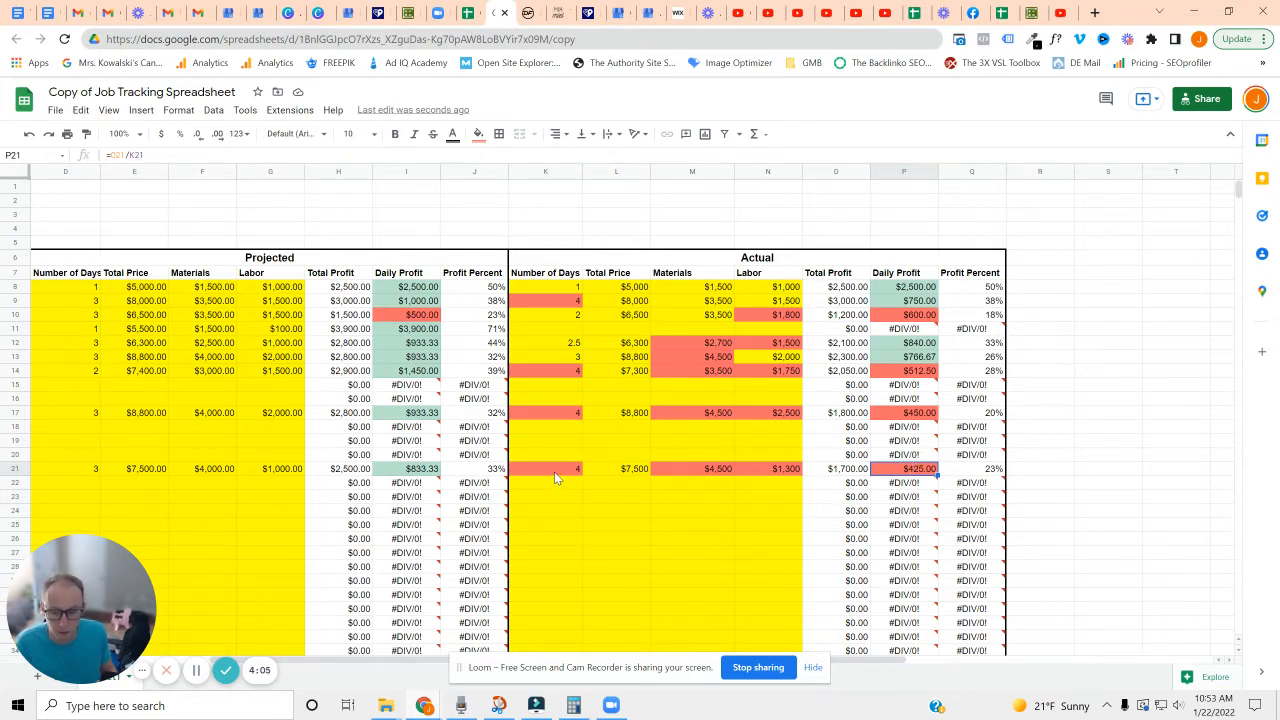
{"action": "left_click", "coordinate": [706, 471]}
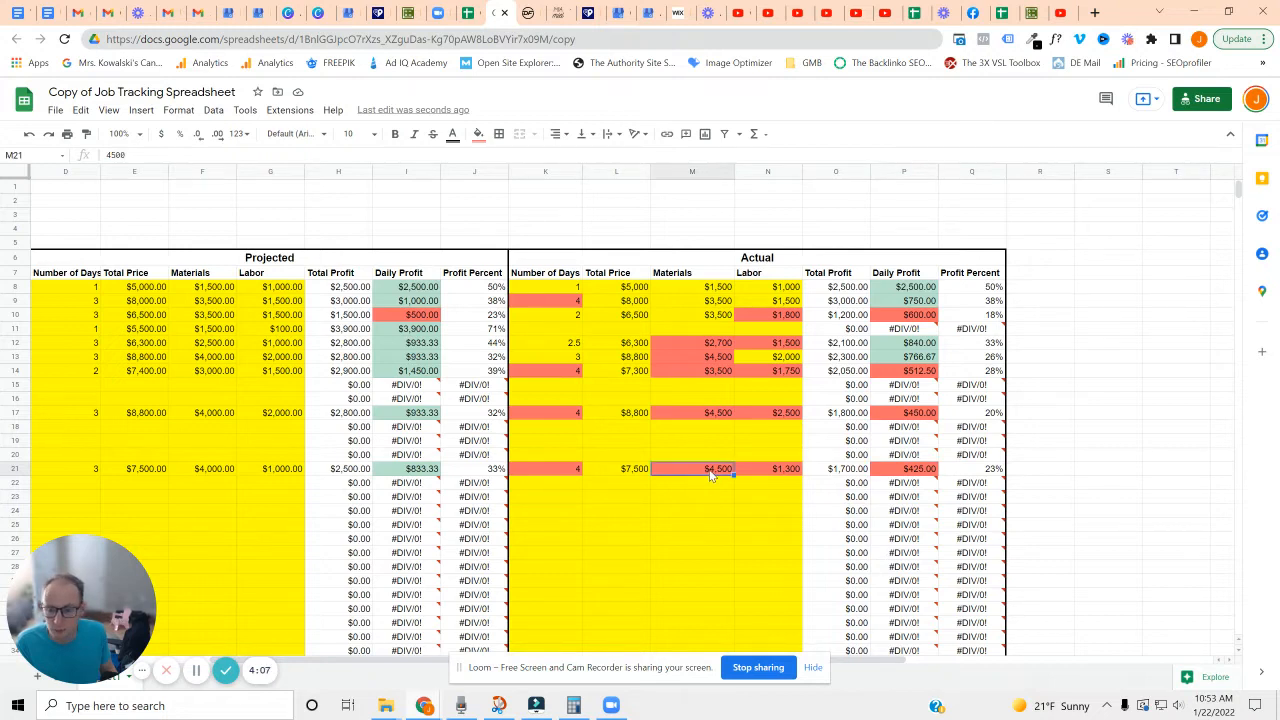
{"action": "key", "text": "Tab"}
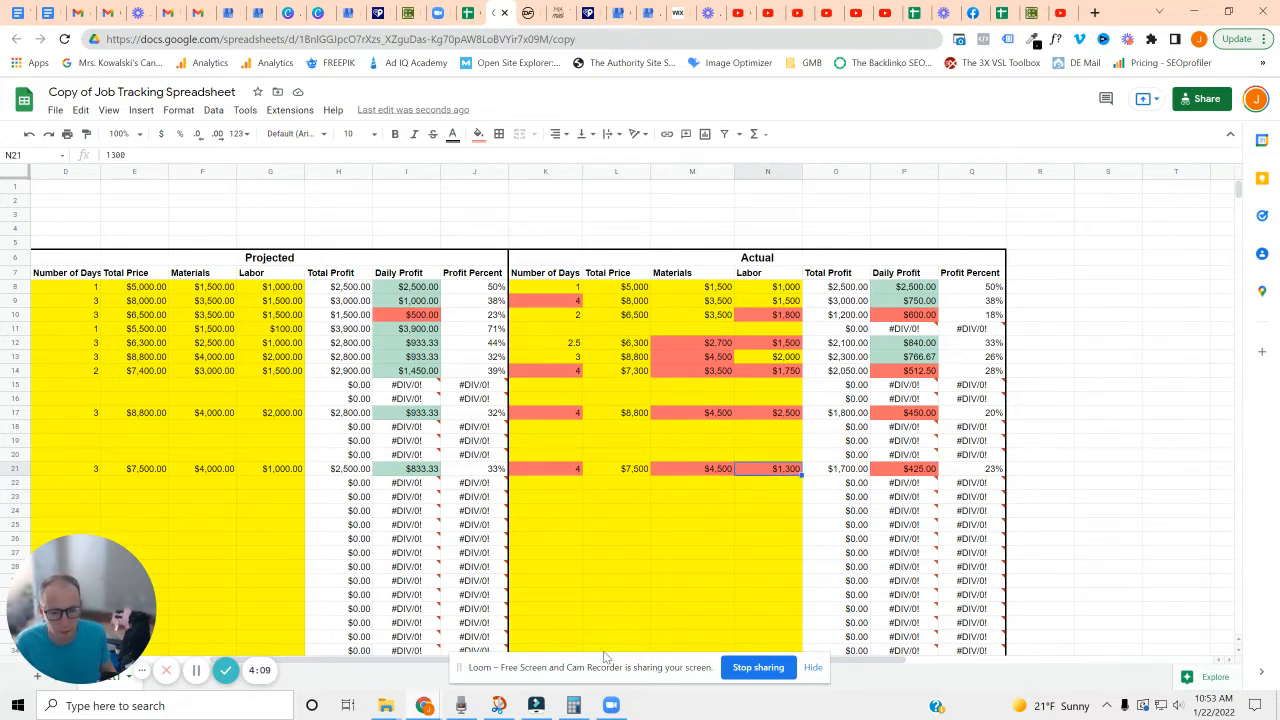
{"action": "scroll", "coordinate": [505, 515], "scroll_direction": "left", "scroll_amount": 2}
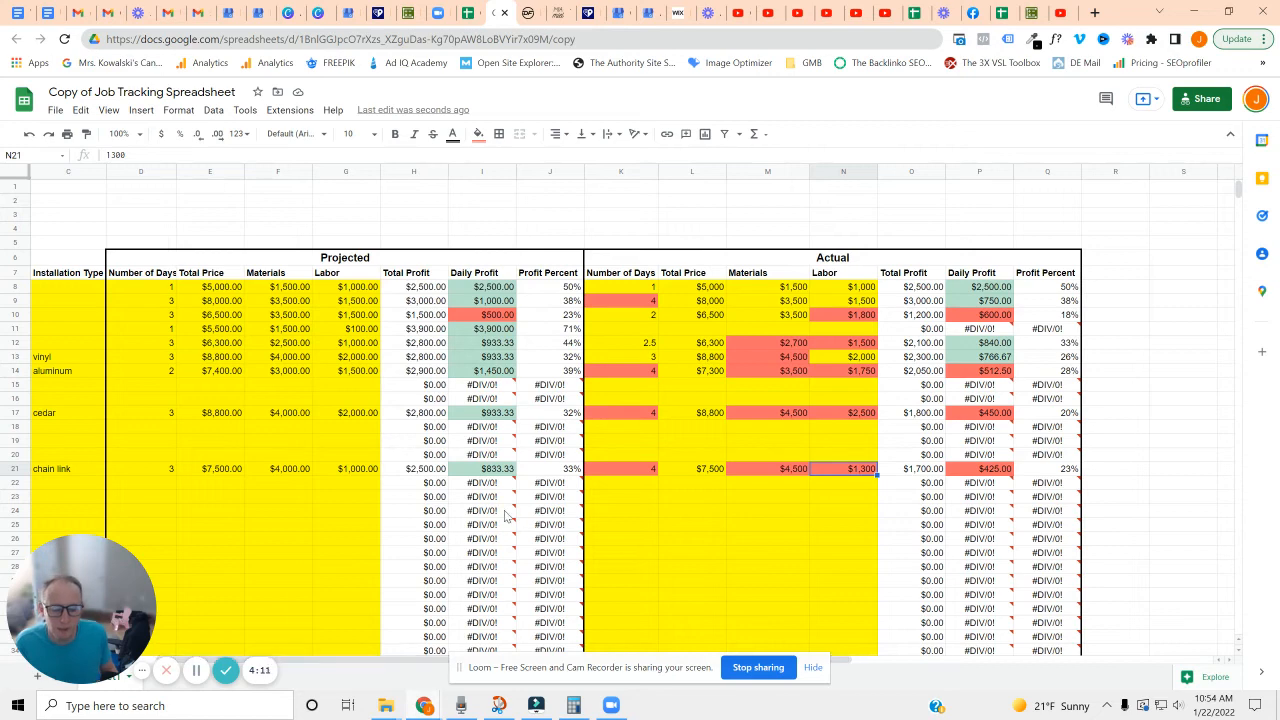
{"action": "mouse_move", "coordinate": [514, 508]}
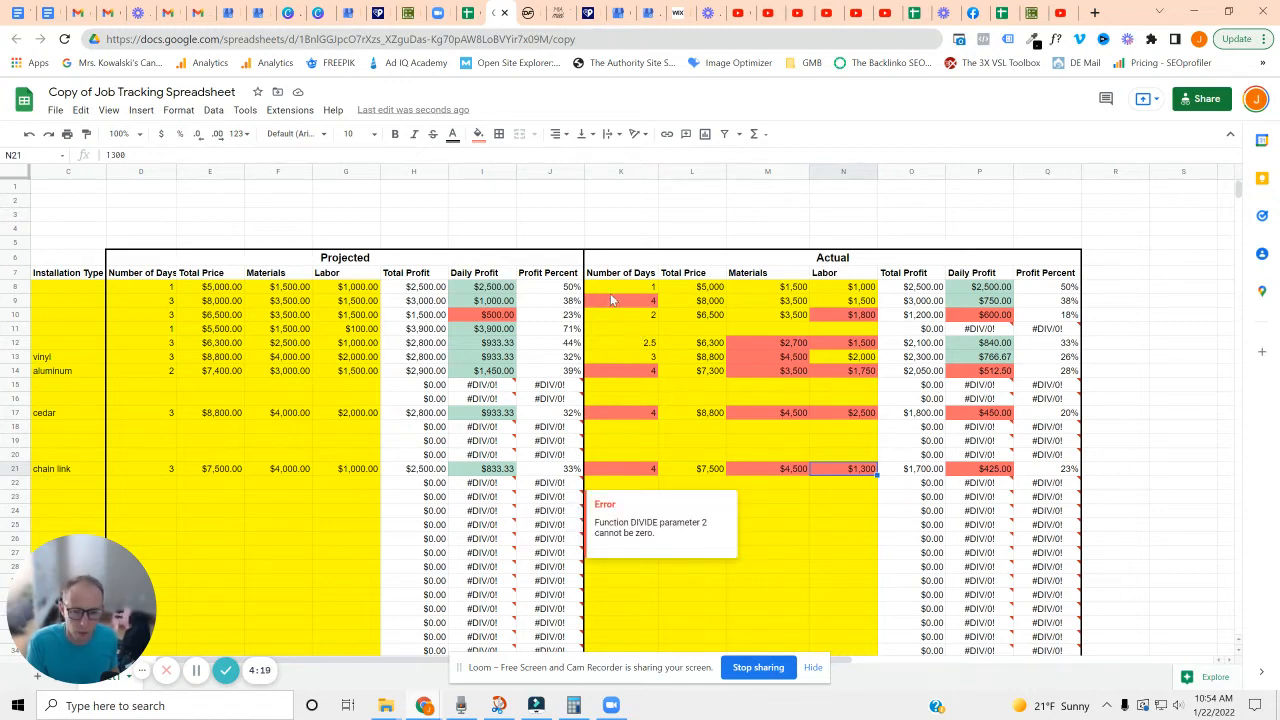
Step: Examine the actual number of days and materials columns across all jobs for highlighted overruns, ending on the chain link job's actual days
{"action": "left_click_drag", "start_coordinate": [613, 290], "coordinate": [638, 482]}
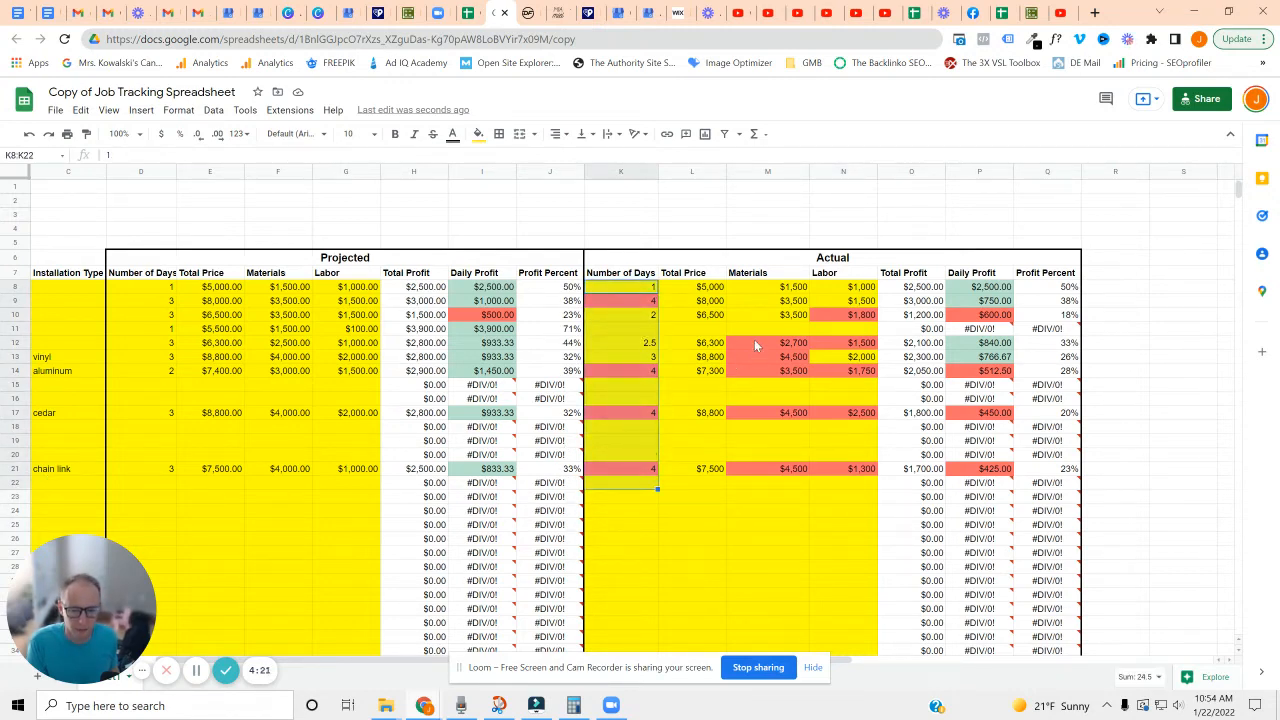
{"action": "left_click_drag", "start_coordinate": [762, 330], "coordinate": [765, 515]}
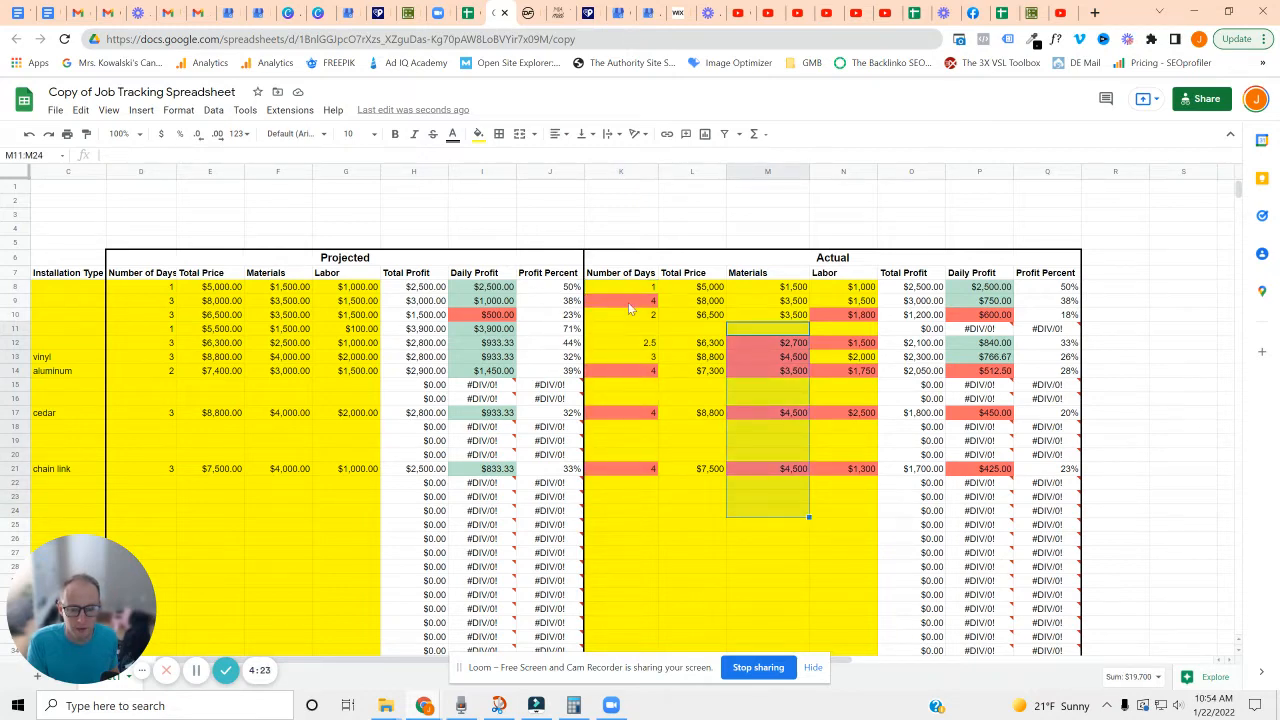
{"action": "left_click_drag", "start_coordinate": [630, 305], "coordinate": [645, 573]}
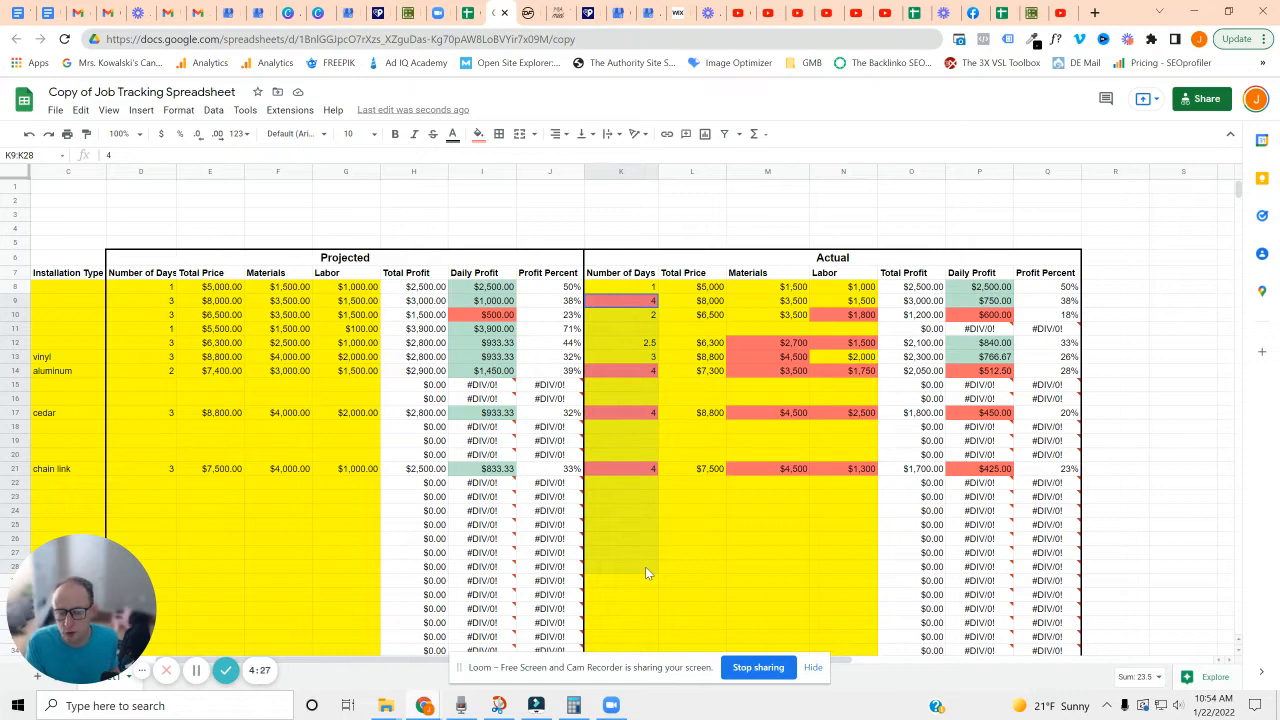
{"action": "left_click_drag", "start_coordinate": [645, 566], "coordinate": [644, 564]}
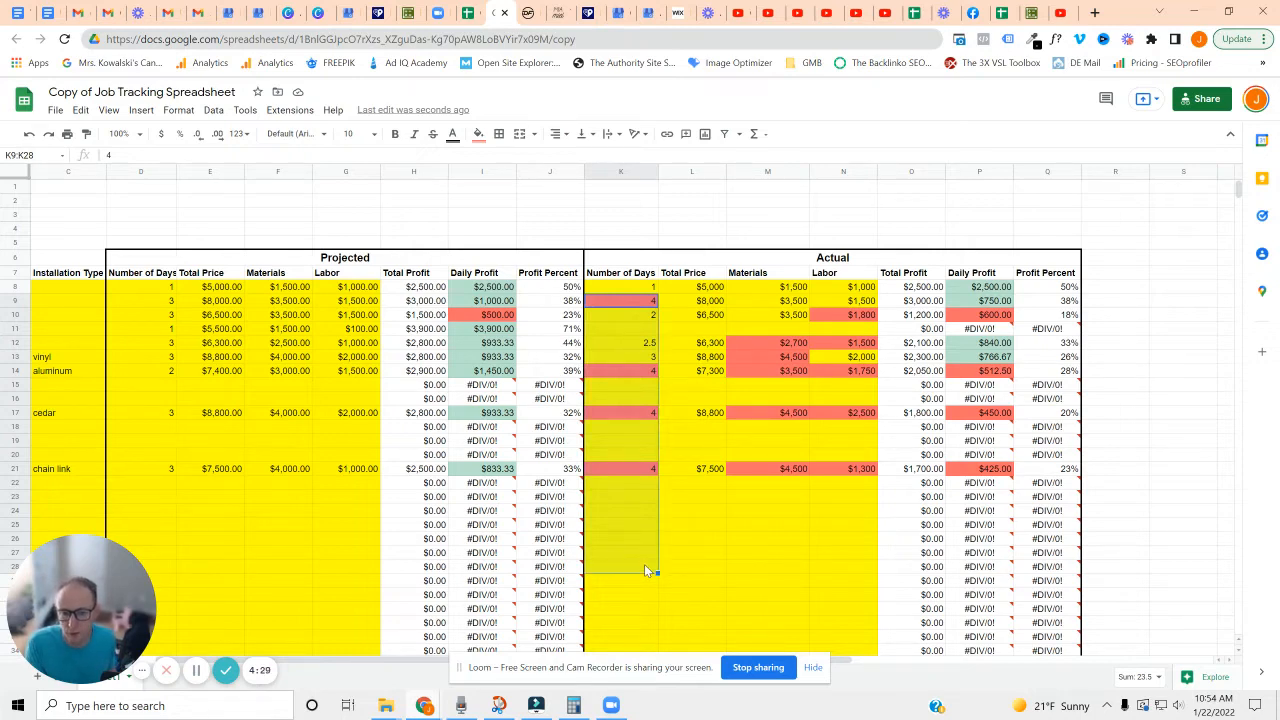
{"action": "left_click", "coordinate": [639, 513]}
{"action": "key", "text": "Up"}
{"action": "key", "text": "Up"}
{"action": "key", "text": "Up"}
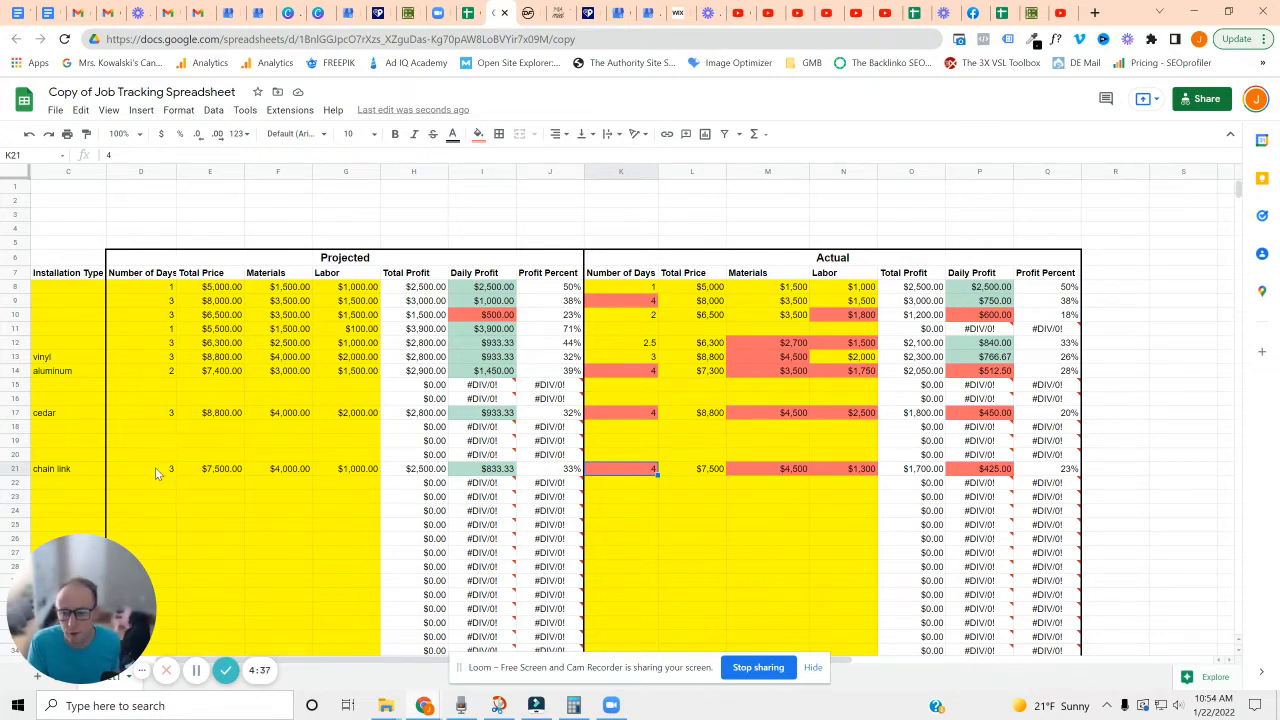
Step: Set the chain link job's projected number of days to 4
{"action": "left_click", "coordinate": [155, 468]}
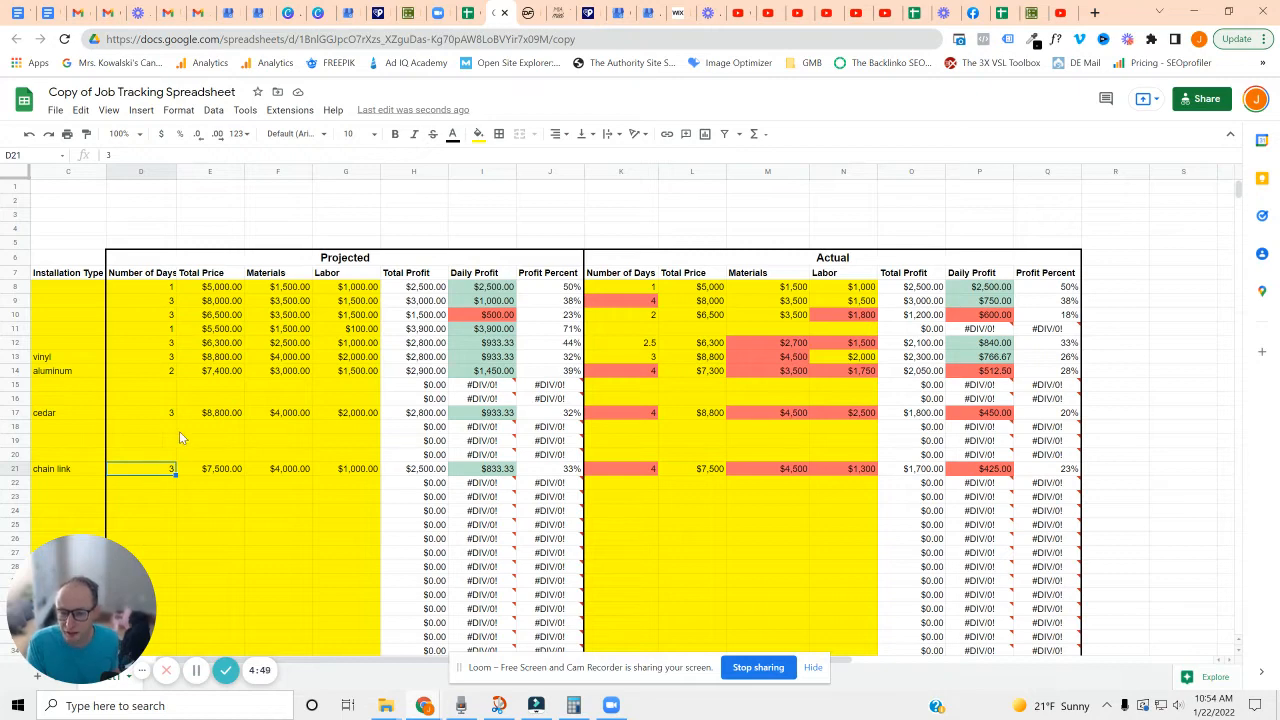
{"action": "left_click", "coordinate": [258, 498]}
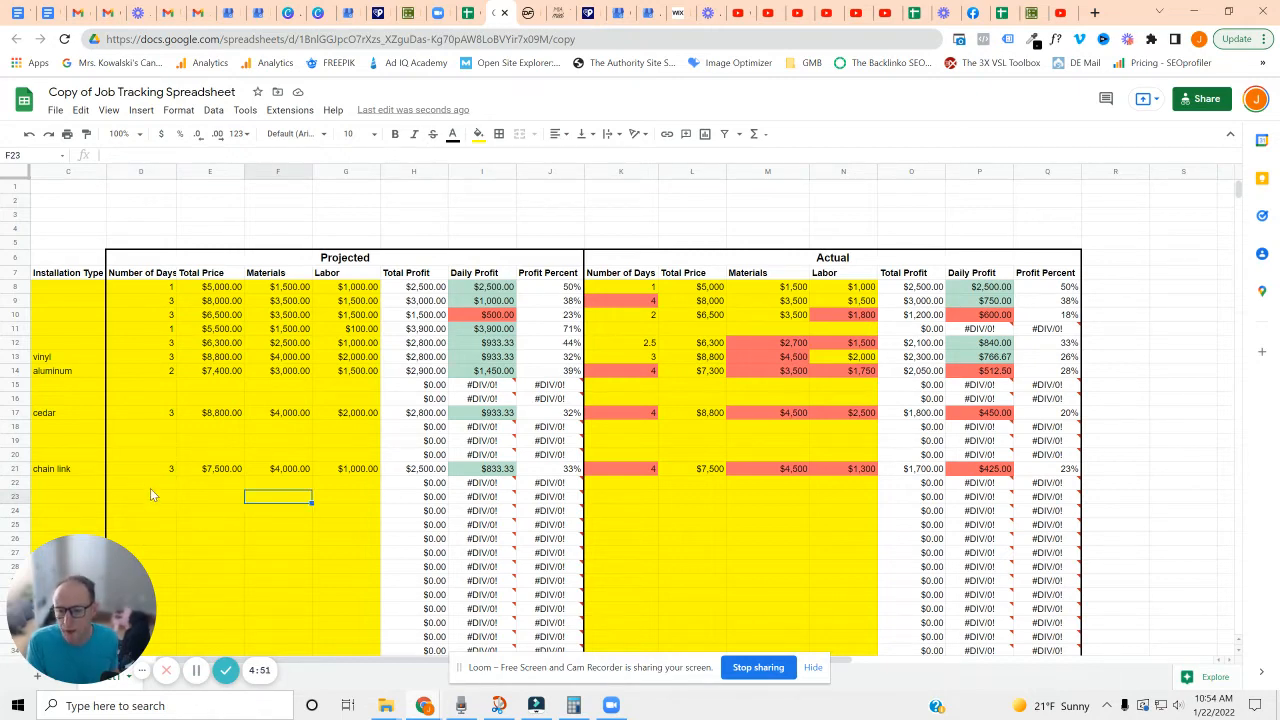
{"action": "scroll", "coordinate": [241, 503], "scroll_direction": "left", "scroll_amount": 3}
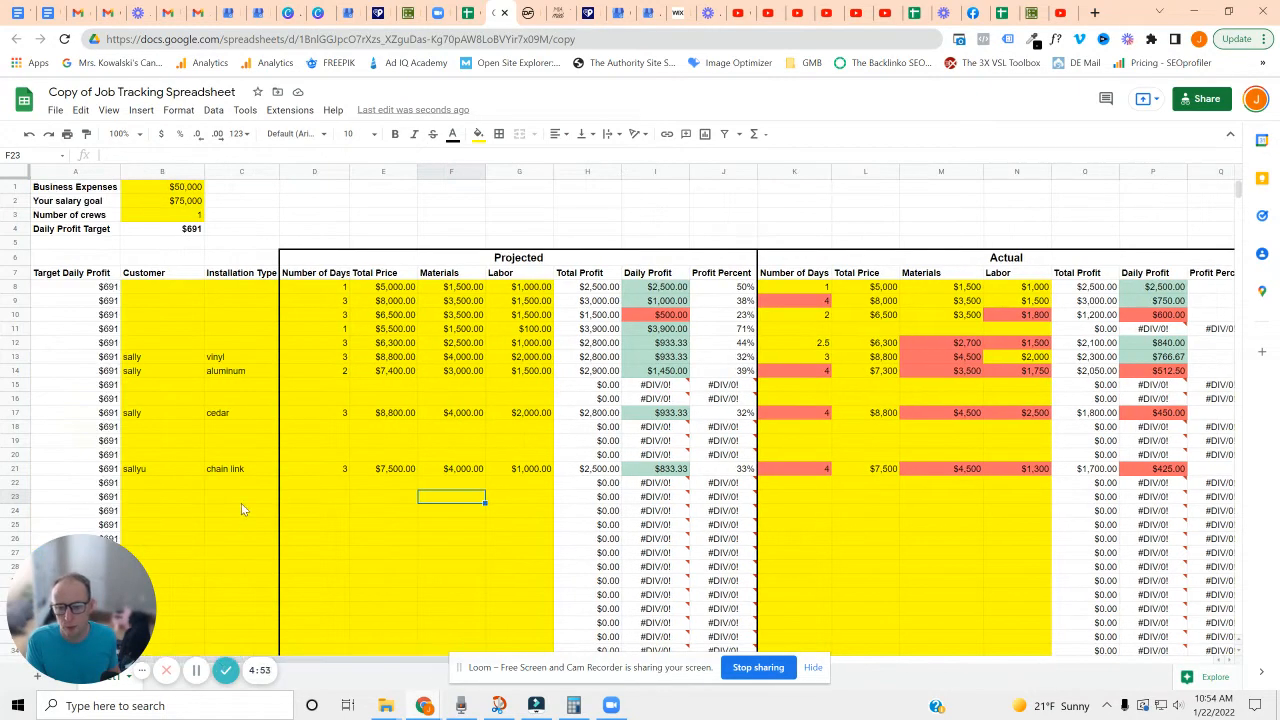
{"action": "left_click", "coordinate": [333, 470]}
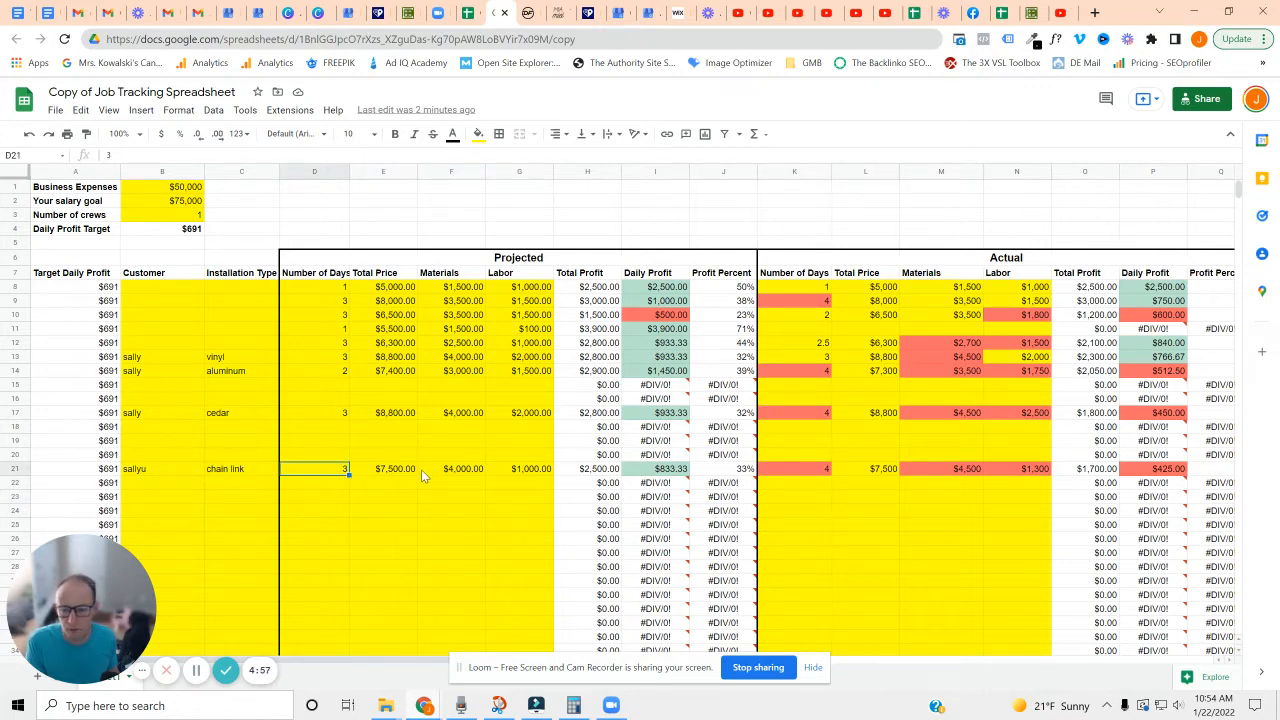
{"action": "type", "text": "4"}
{"action": "left_click", "coordinate": [395, 496]}
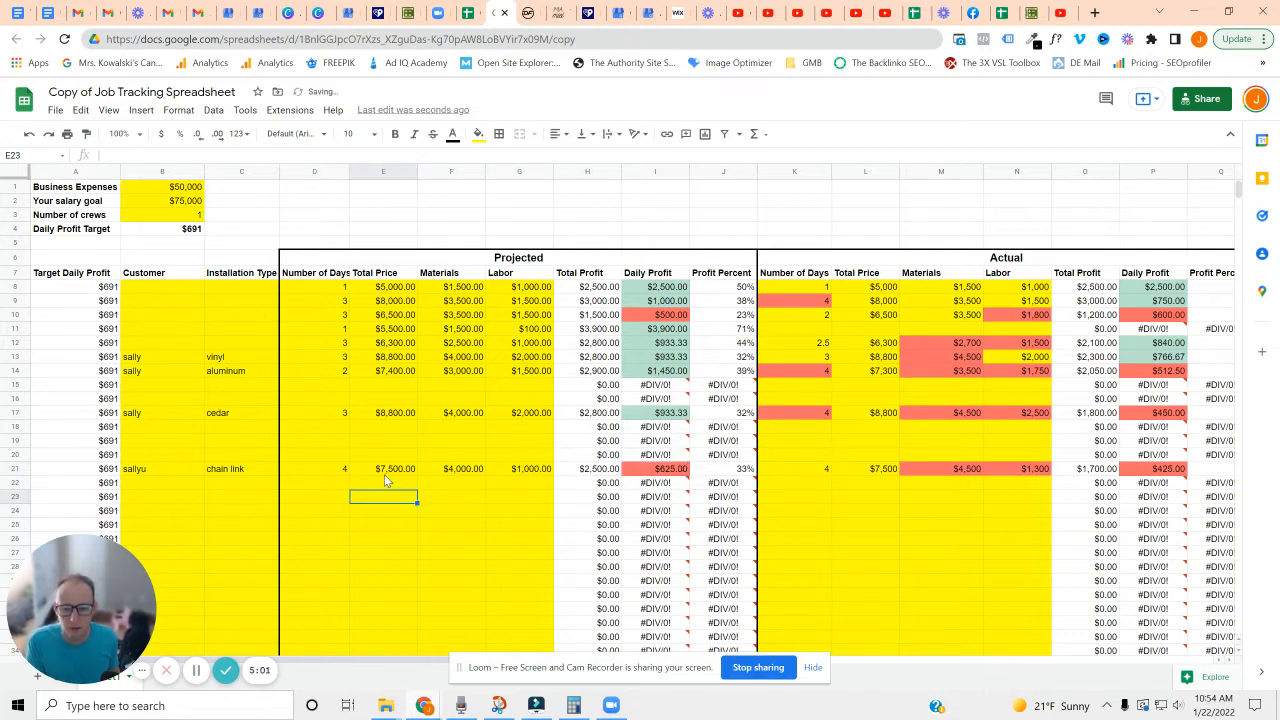
Step: Try a projected total price of 8000 for the chain link job
{"action": "left_click", "coordinate": [386, 472]}
{"action": "type", "text": "8,0"}
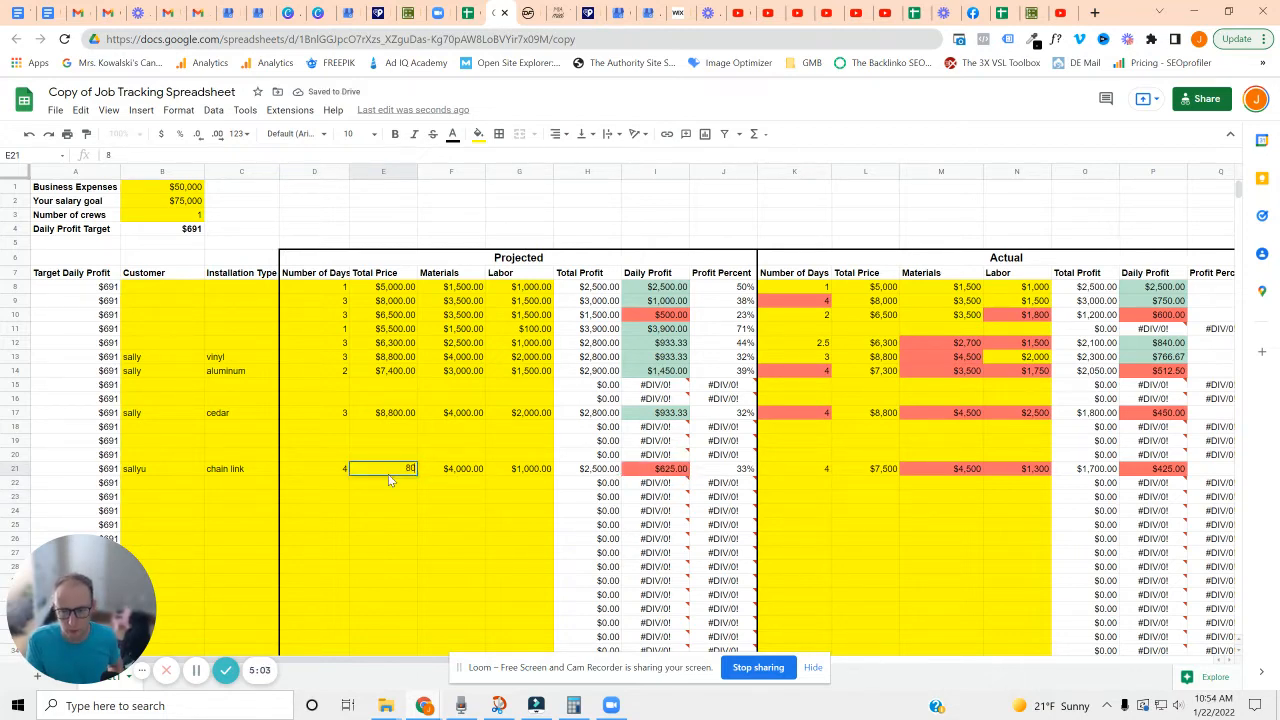
{"action": "type", "text": "00"}
{"action": "left_click", "coordinate": [392, 508]}
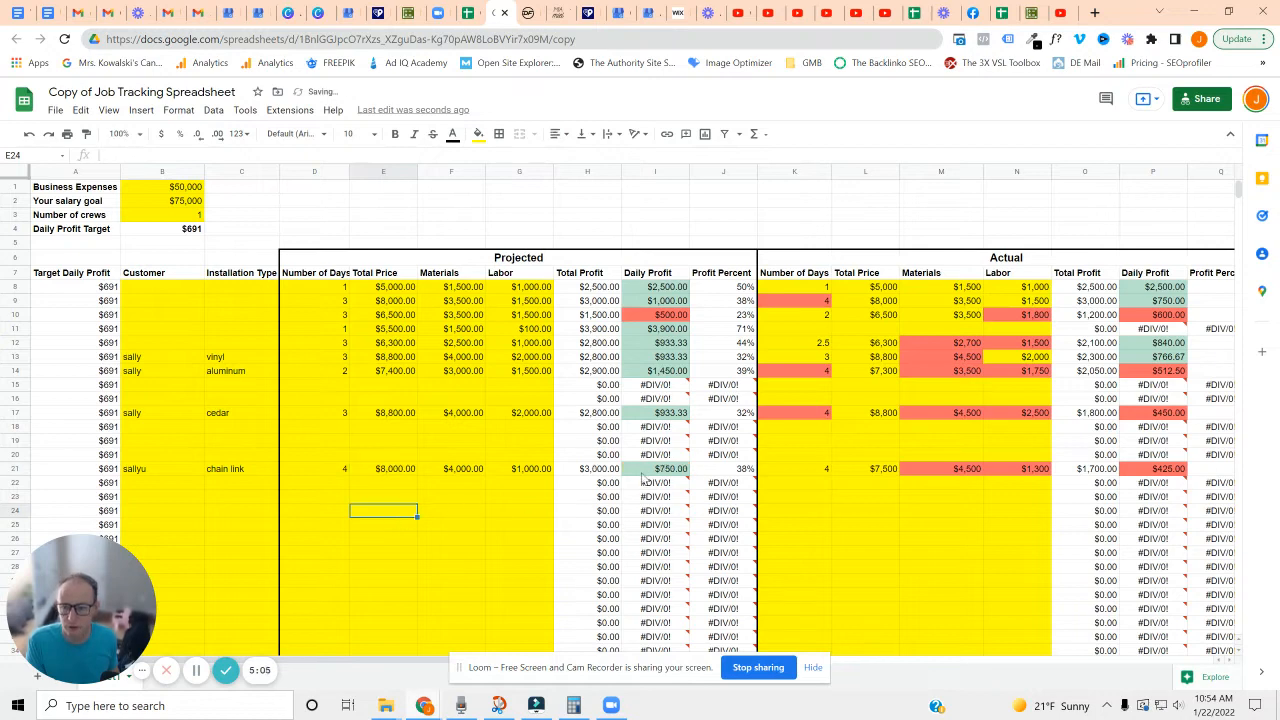
Step: Set the chain link job's projected total price to 7800 and check its projected daily profit
{"action": "left_click", "coordinate": [386, 474]}
{"action": "type", "text": "78000"}
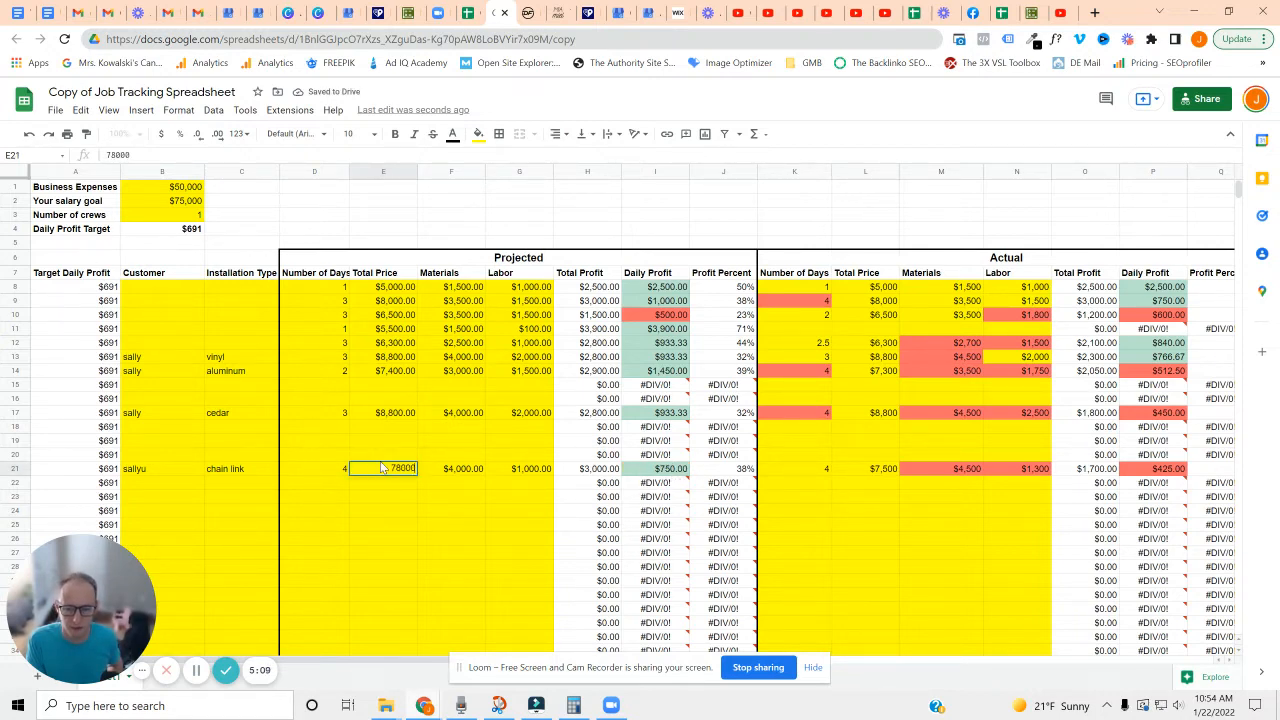
{"action": "key", "text": "BackSpace"}
{"action": "left_click", "coordinate": [455, 524]}
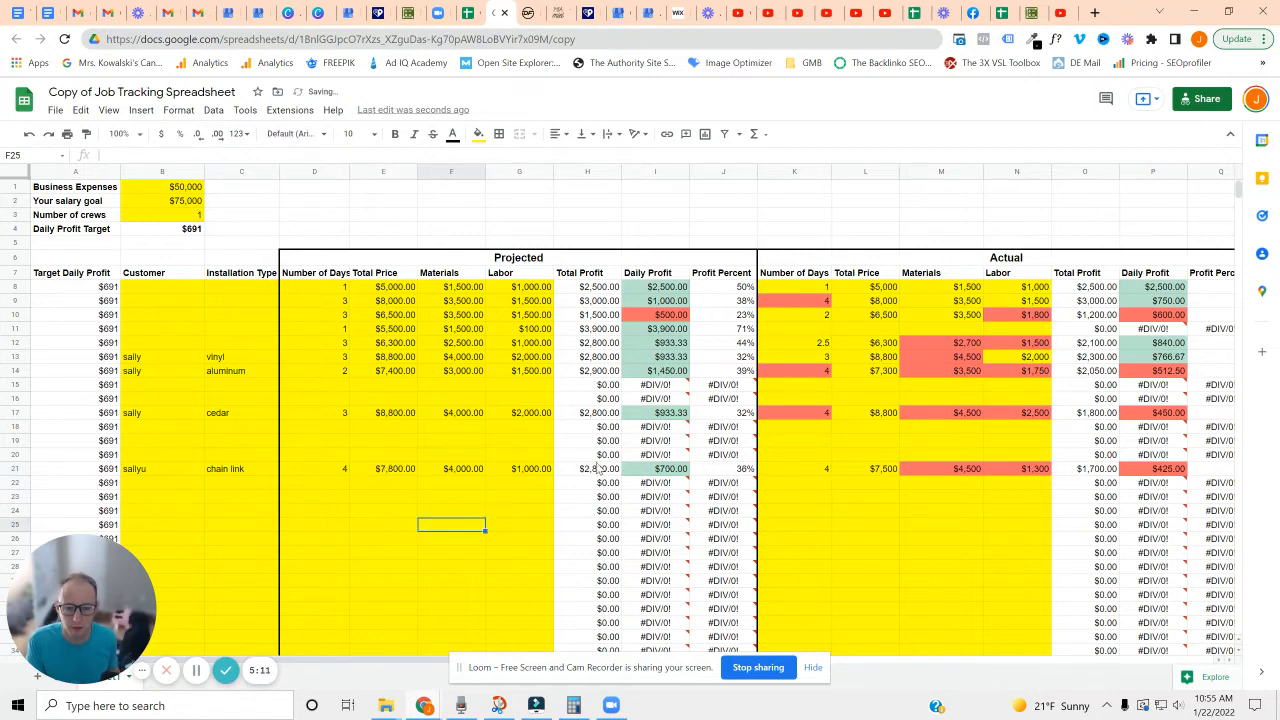
{"action": "left_click", "coordinate": [668, 470]}
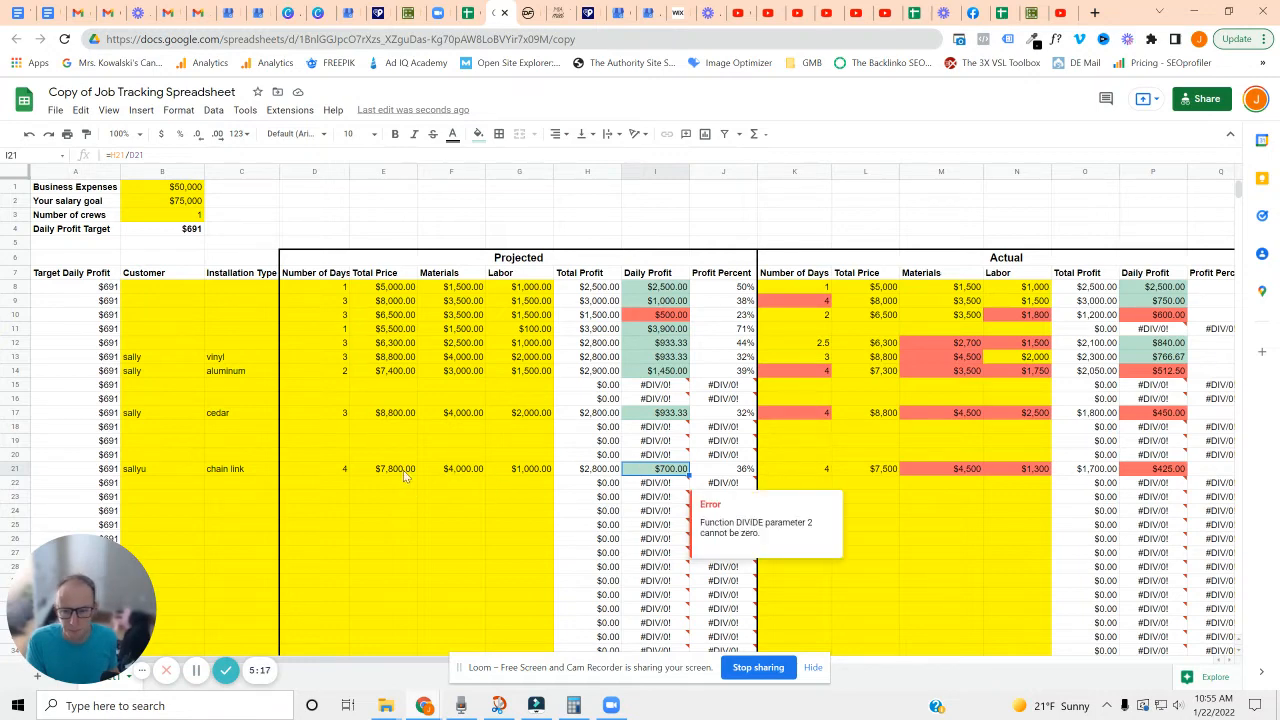
Step: Set the chain link job's actual total price to 7800 and its actual labor cost to 1000 in row 21
{"action": "left_click", "coordinate": [857, 471]}
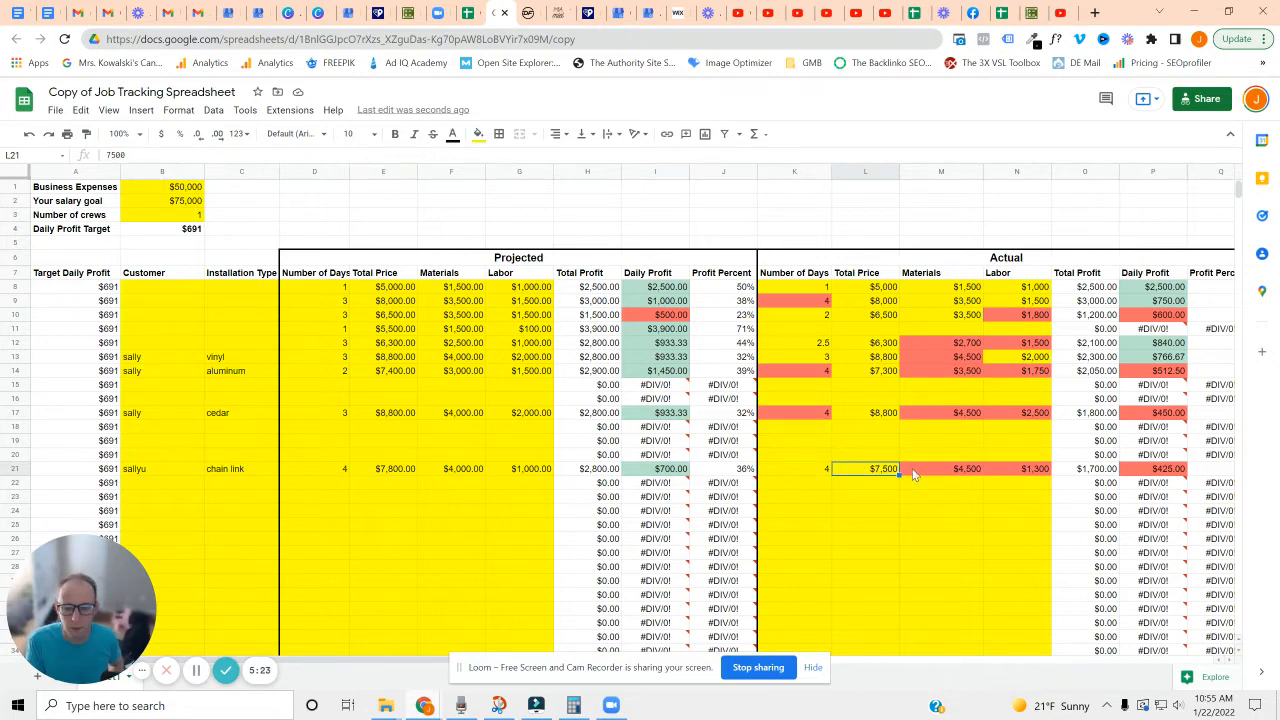
{"action": "type", "text": "7800"}
{"action": "left_click", "coordinate": [925, 511]}
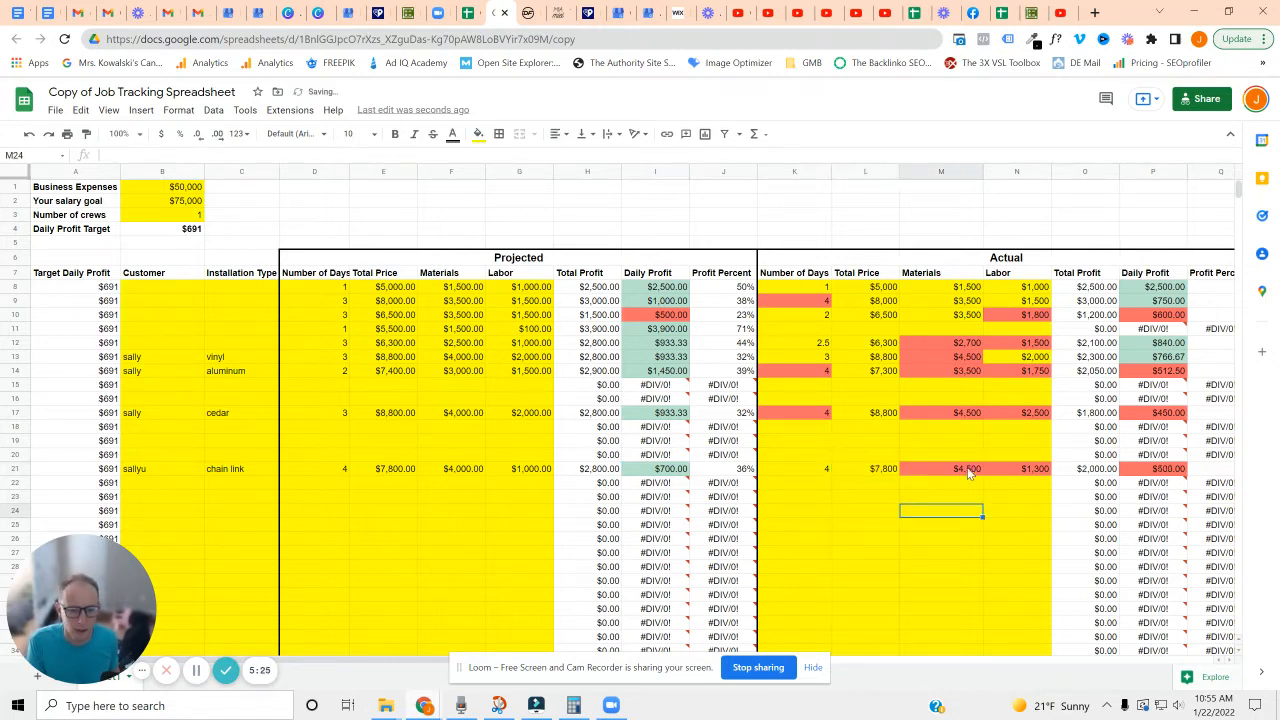
{"action": "left_click", "coordinate": [968, 474]}
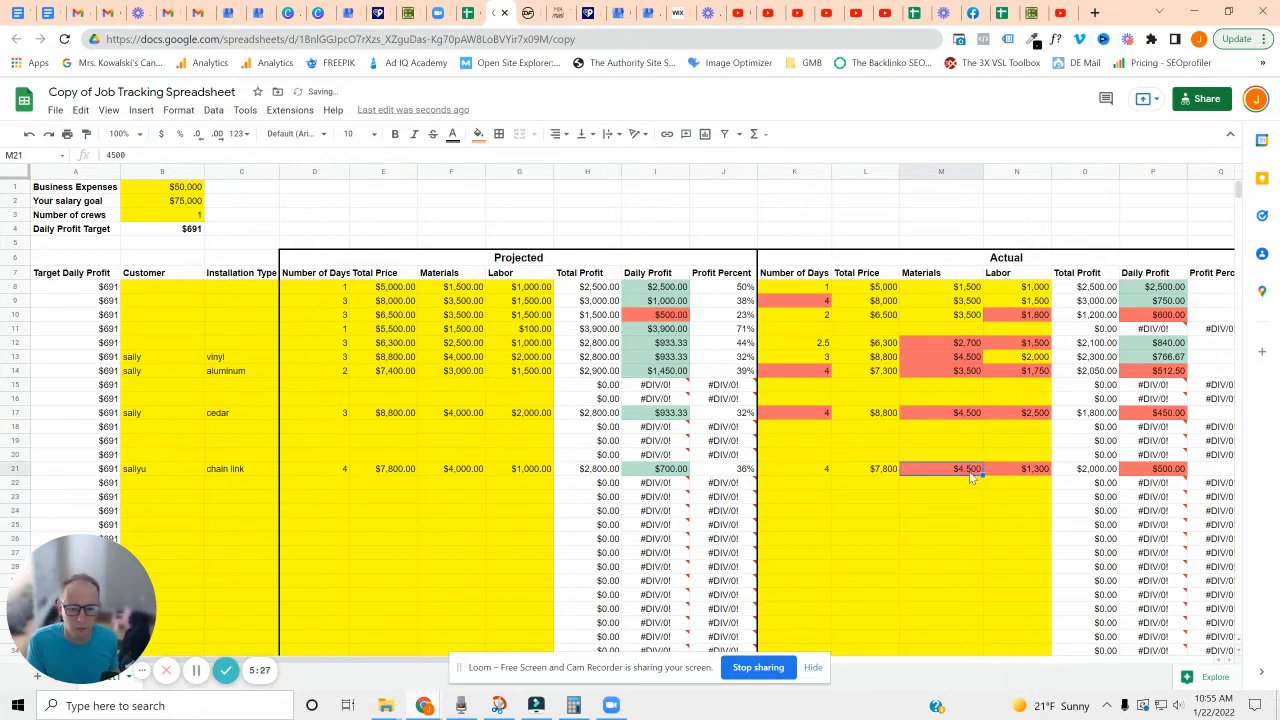
{"action": "left_click", "coordinate": [1016, 471]}
{"action": "type", "text": "1,00"}
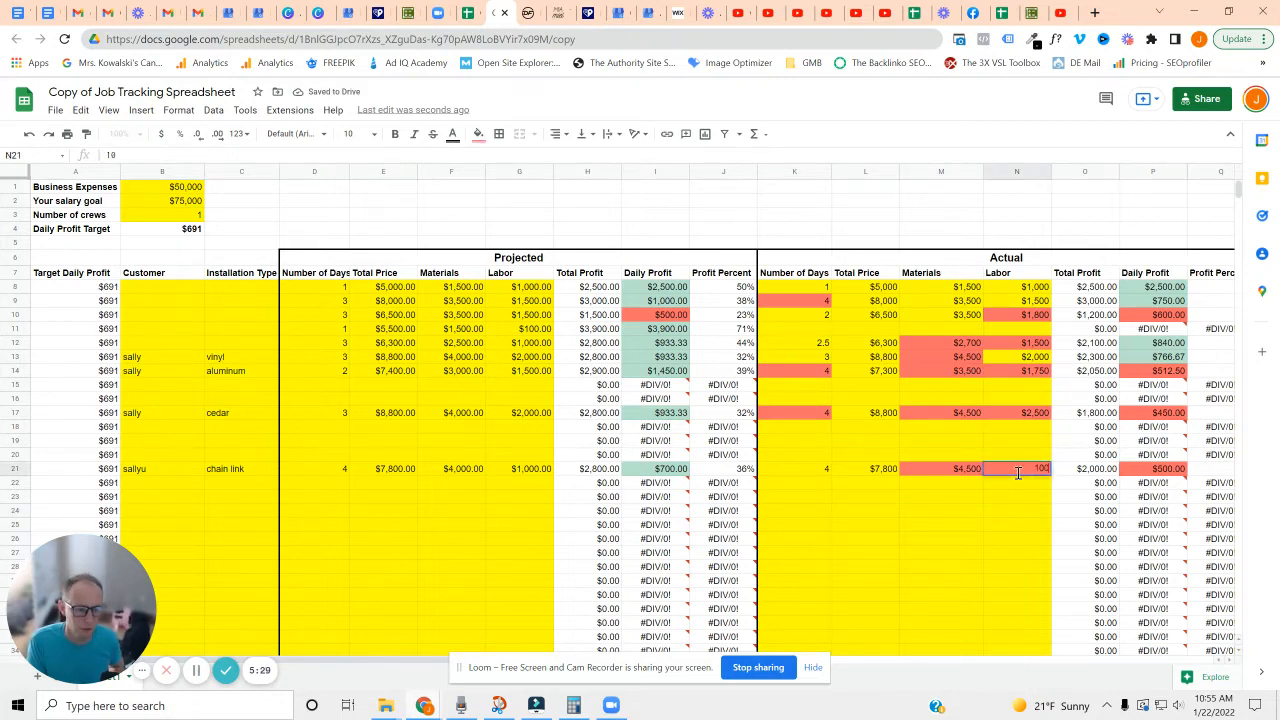
{"action": "type", "text": "0"}
{"action": "left_click", "coordinate": [1000, 497]}
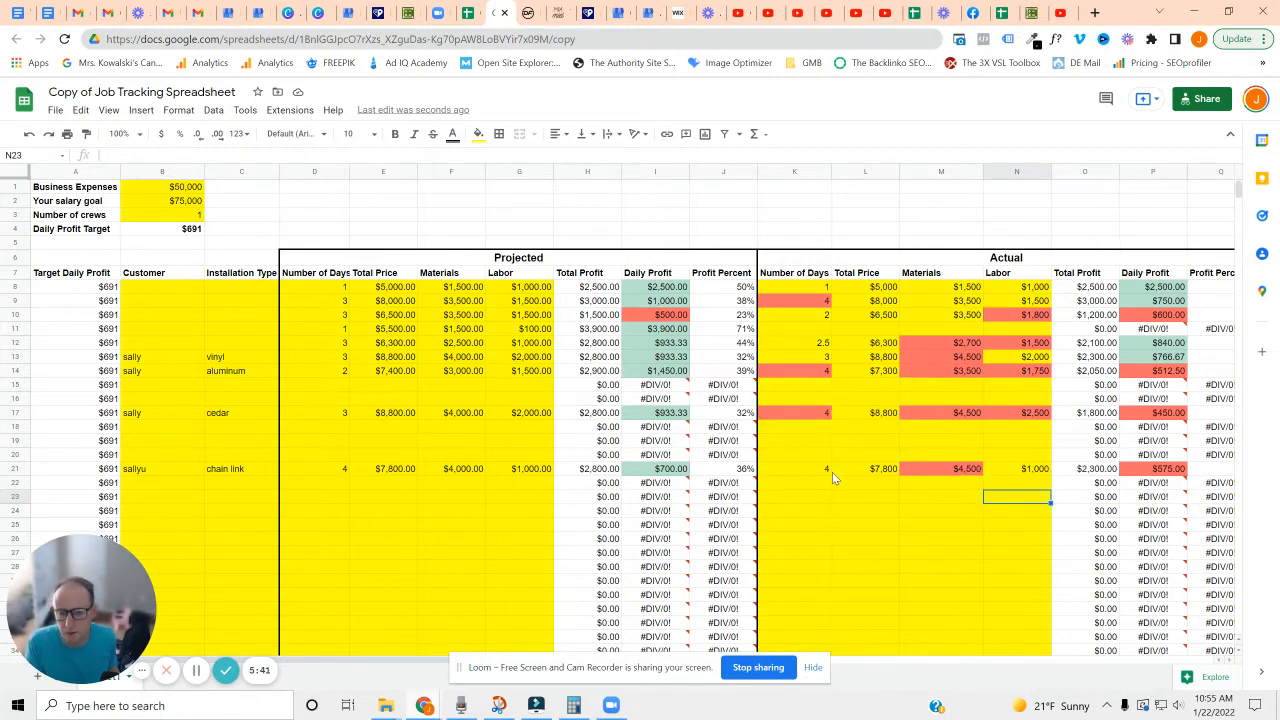
Step: Open the spreadsheet's copy link in a new browser tab and make a copy of the document
{"action": "left_click", "coordinate": [392, 474]}
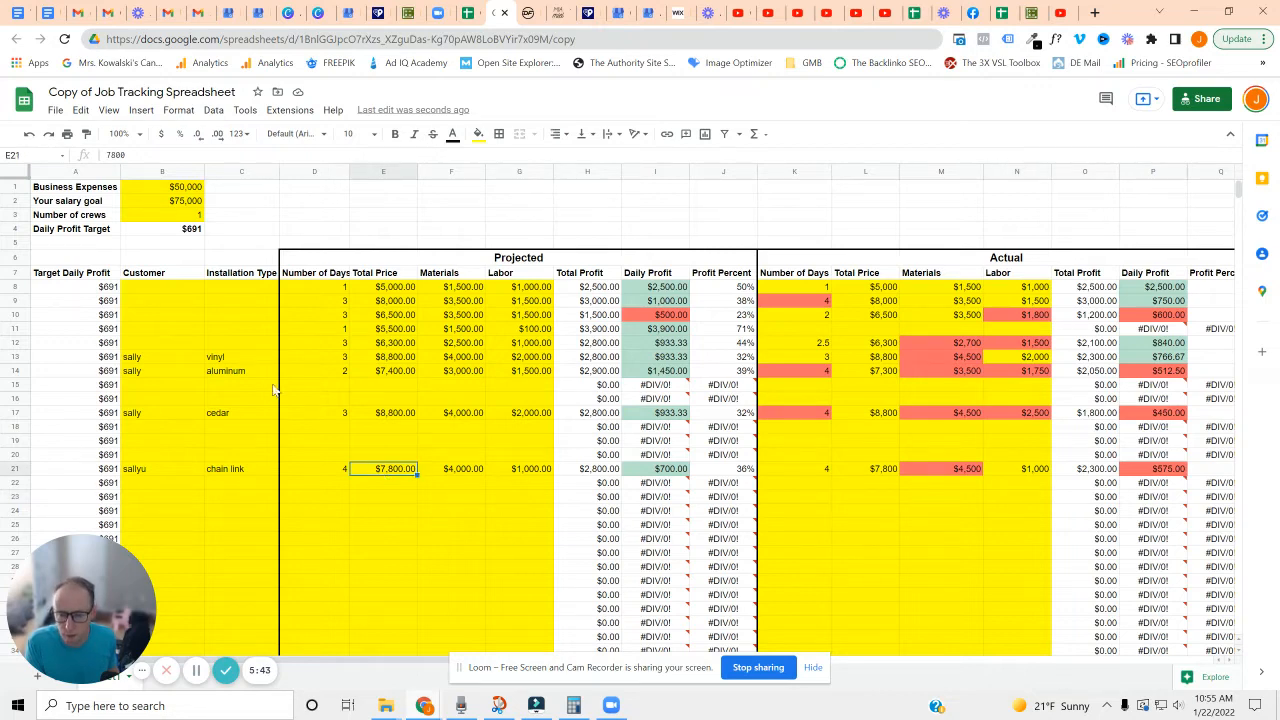
{"action": "left_click", "coordinate": [290, 40]}
{"action": "key", "text": "ctrl+c"}
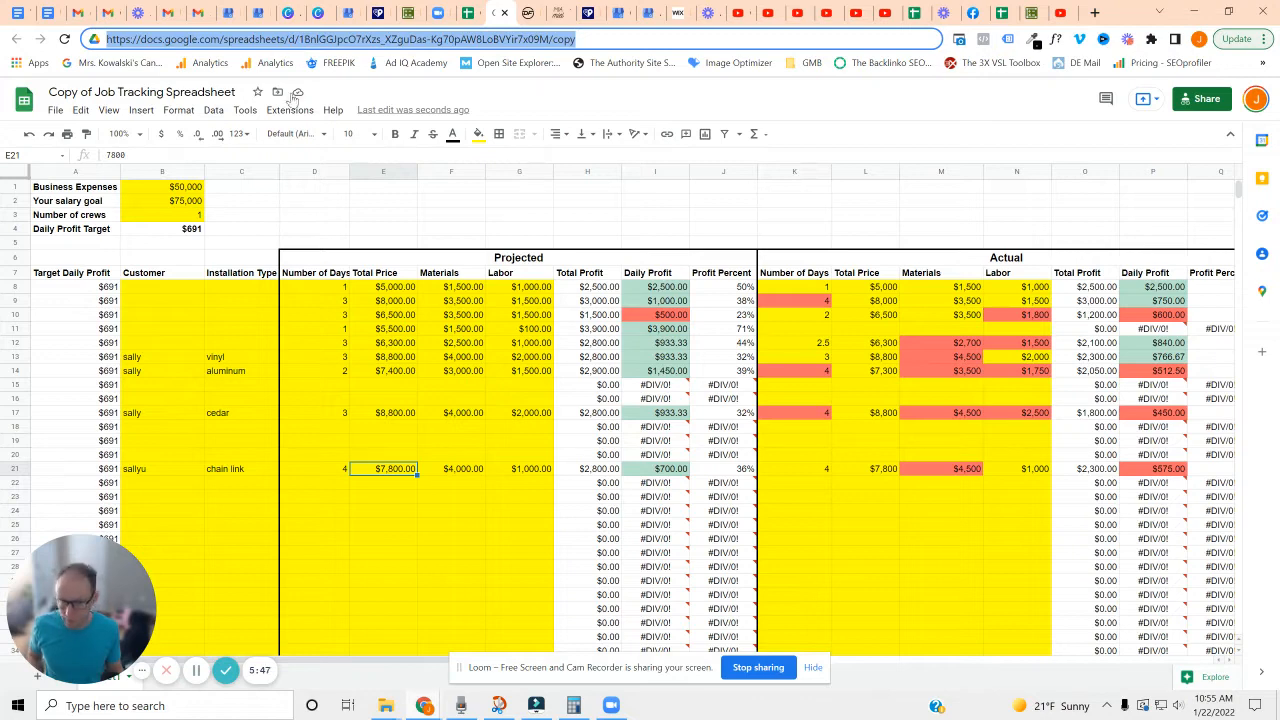
{"action": "left_click", "coordinate": [1094, 12]}
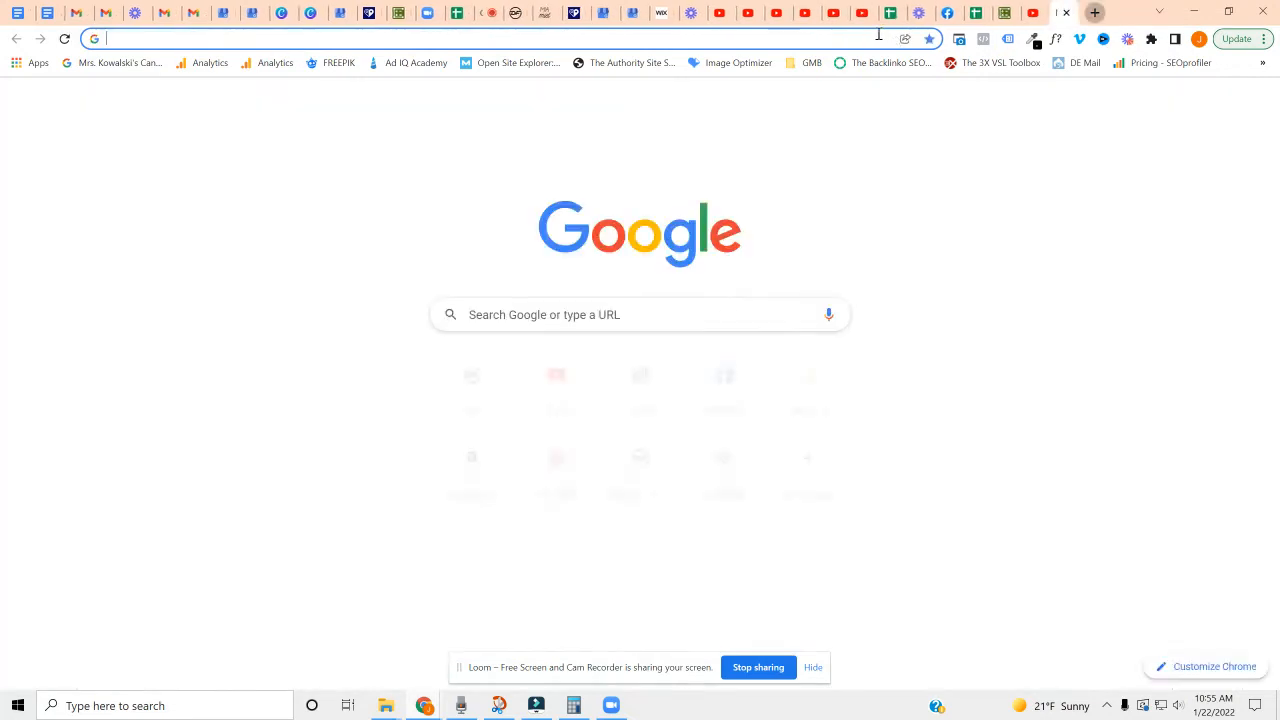
{"action": "left_click", "coordinate": [860, 38]}
{"action": "key", "text": "ctrl+v"}
{"action": "key", "text": "Return"}
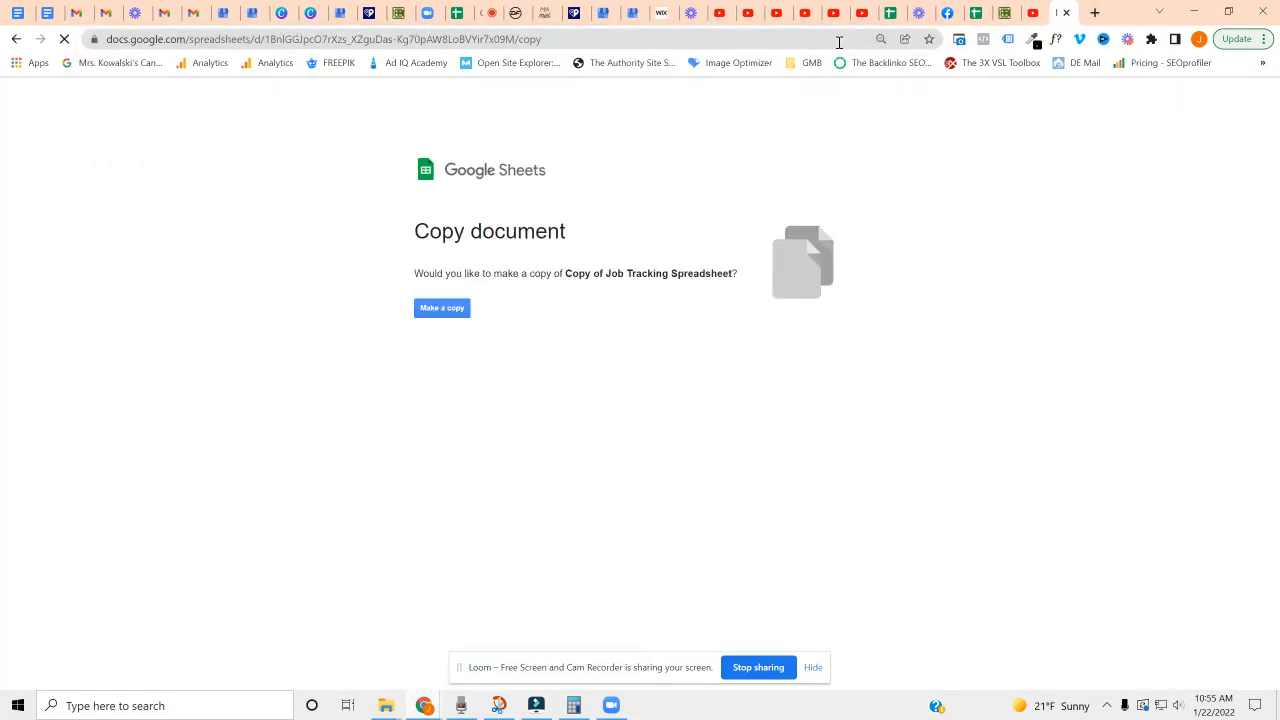
{"action": "left_click", "coordinate": [437, 313]}
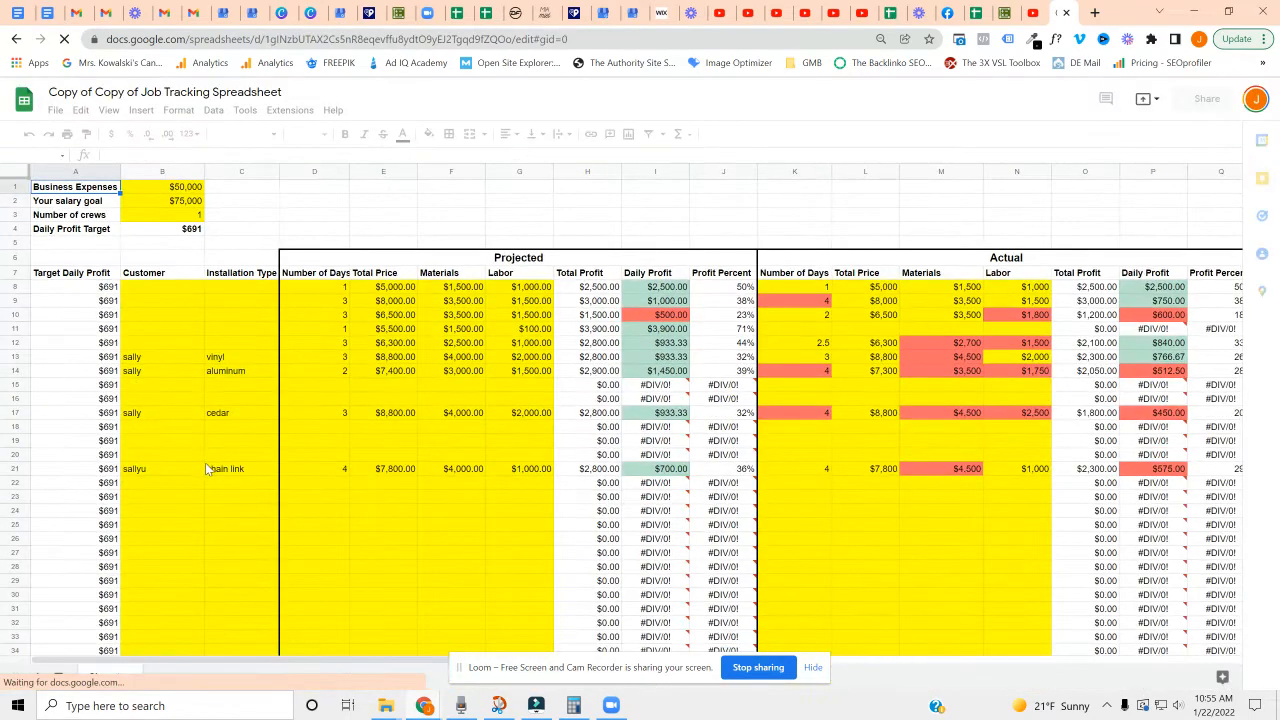
Step: Enter the sample text "sdSDsad" in B23 and "adsfadsf" in B18 of the new copy
{"action": "left_click", "coordinate": [198, 470]}
{"action": "left_click", "coordinate": [194, 492]}
{"action": "type", "text": "sdSDsad"}
{"action": "left_click", "coordinate": [154, 429]}
{"action": "type", "text": "adsfadsf"}
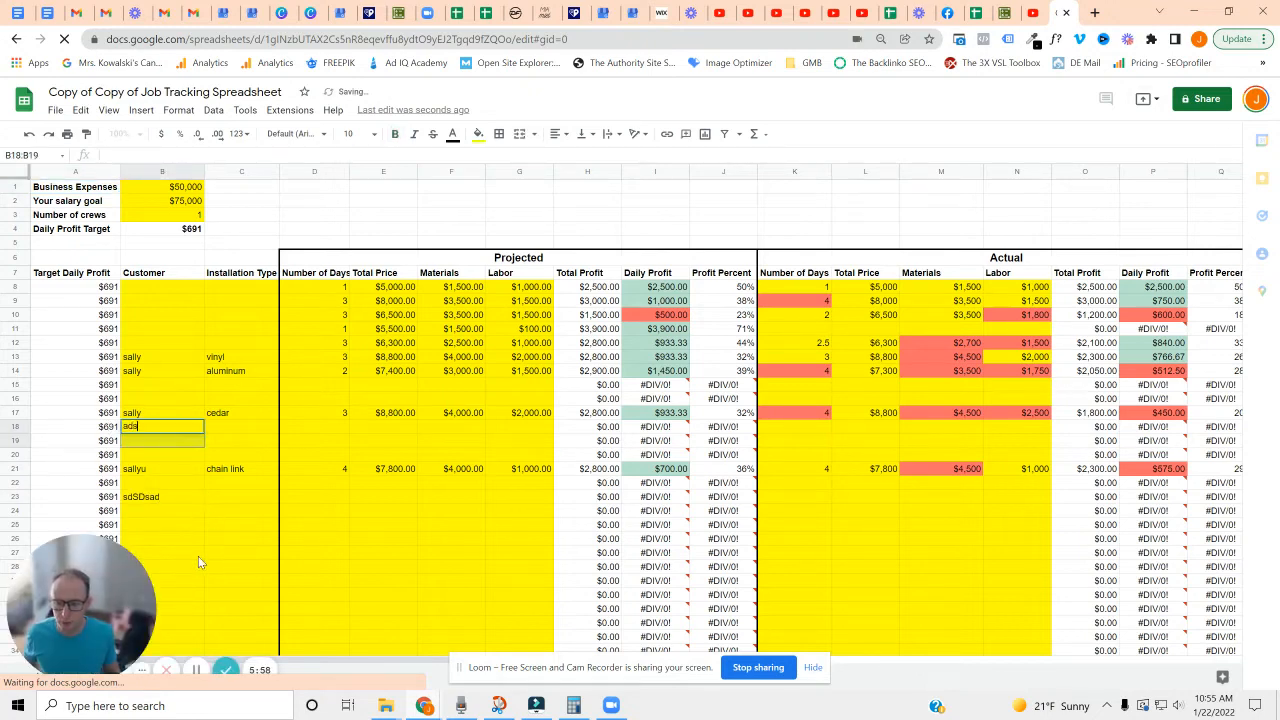
{"action": "left_click", "coordinate": [197, 556]}
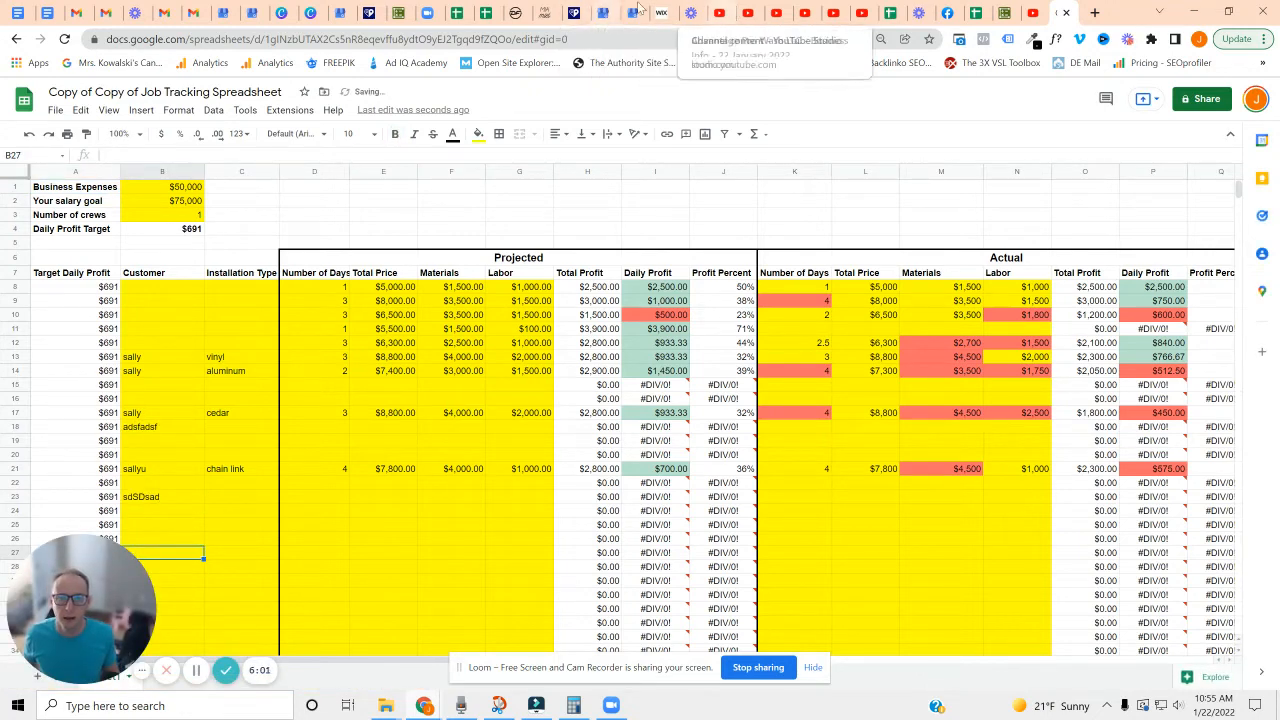
Step: Switch back to the original Copy of Job Tracking Spreadsheet and check its job rows for the sample text
{"action": "left_click", "coordinate": [495, 12]}
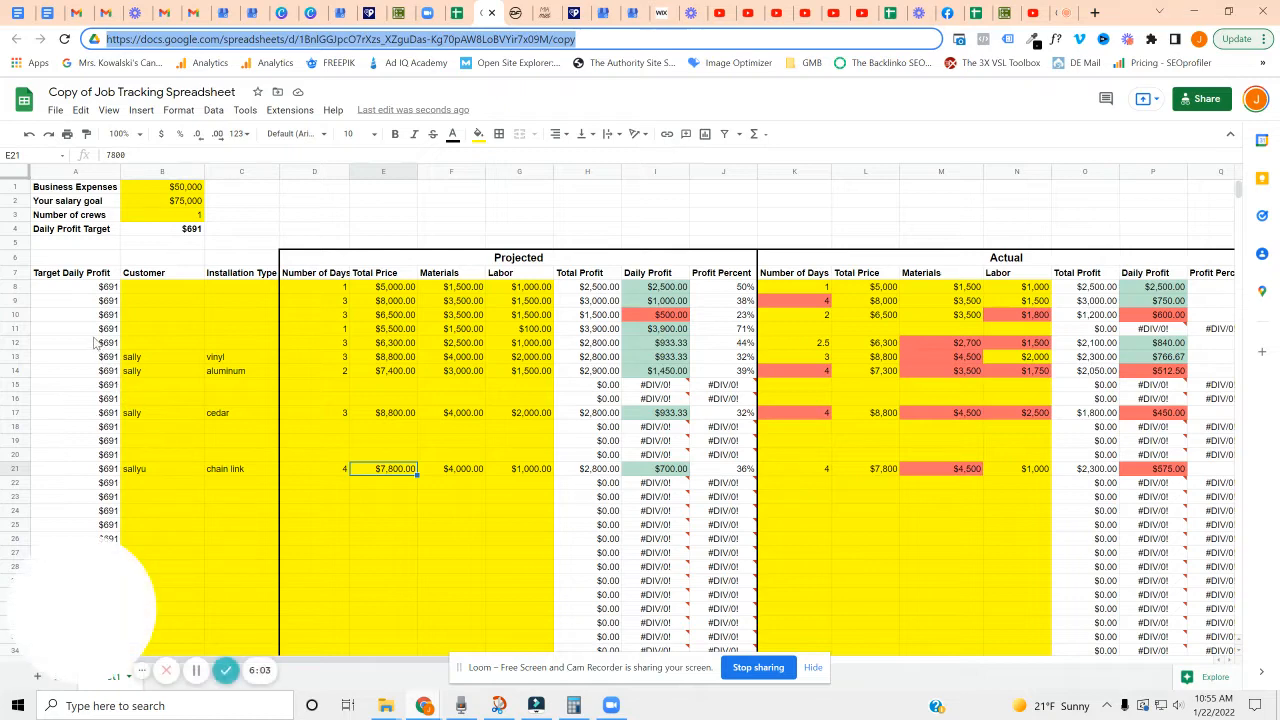
{"action": "left_click_drag", "start_coordinate": [60, 342], "coordinate": [680, 645]}
{"action": "left_click", "coordinate": [384, 428]}
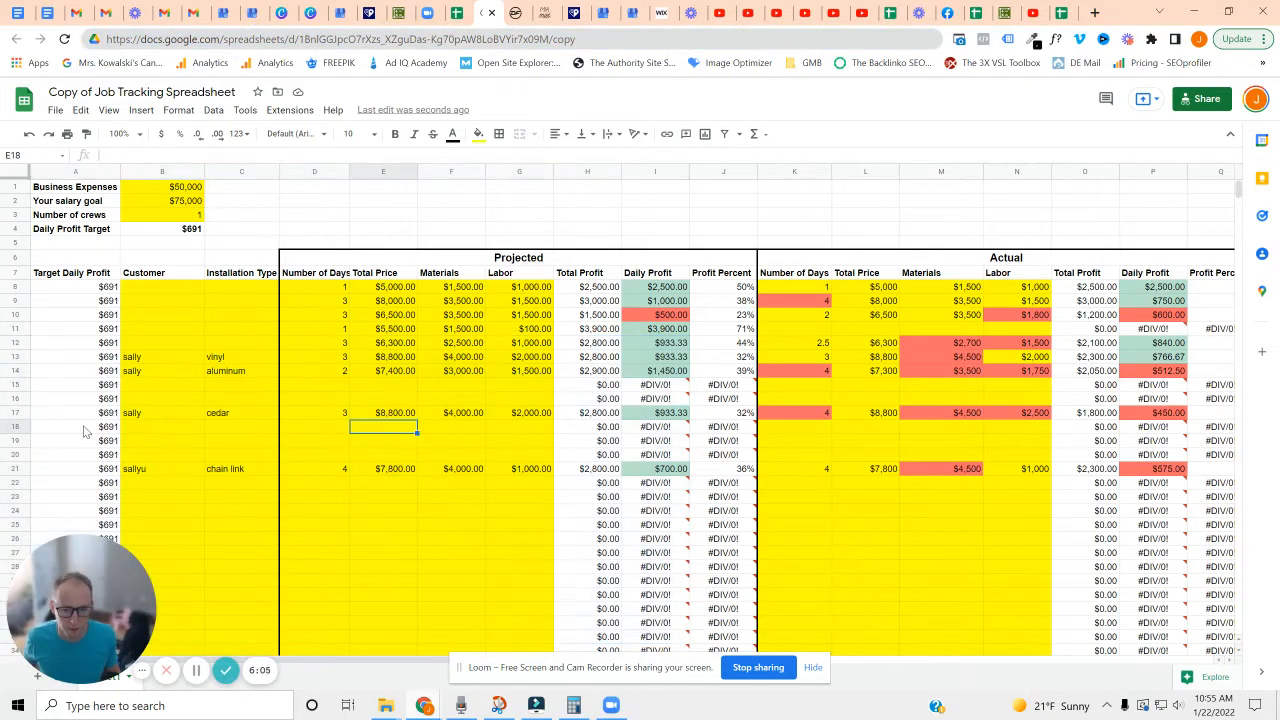
{"action": "left_click", "coordinate": [624, 497]}
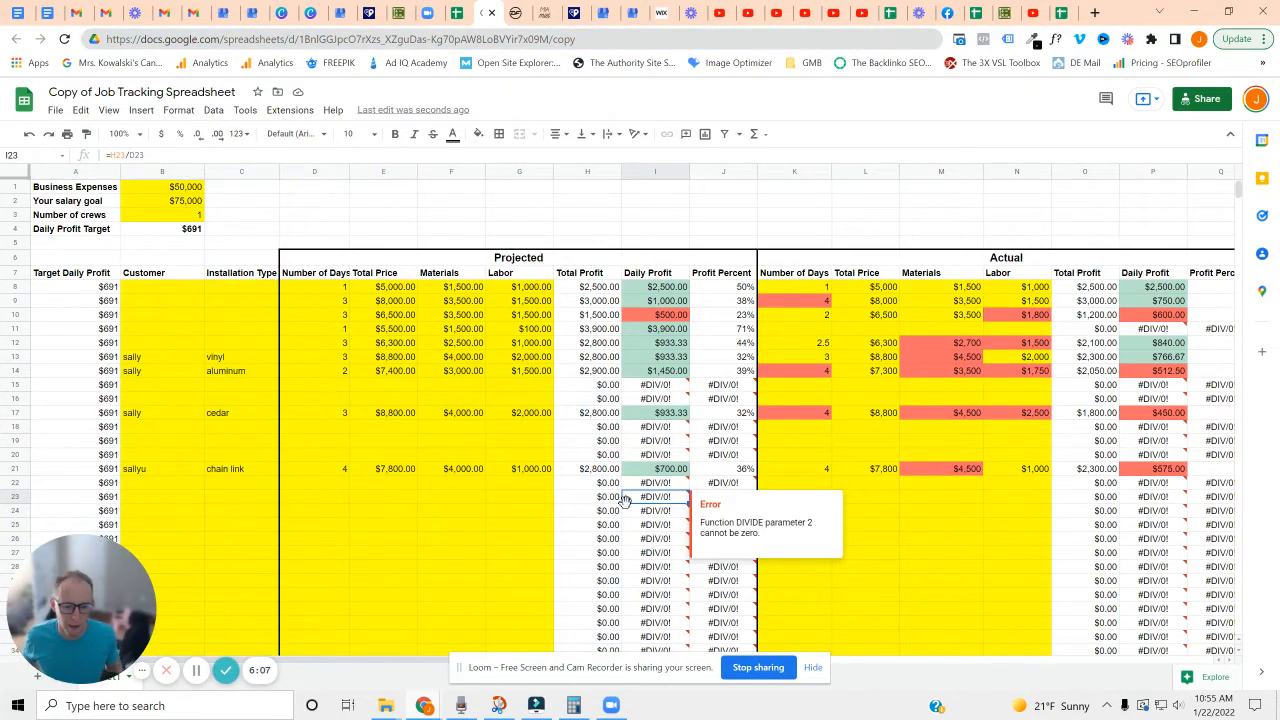
Step: Switch to the Copy of Copy of Job Tracking Spreadsheet, overwrite the projected daily profit formula in I23 with 5, and undo that entry
{"action": "left_click", "coordinate": [1062, 12]}
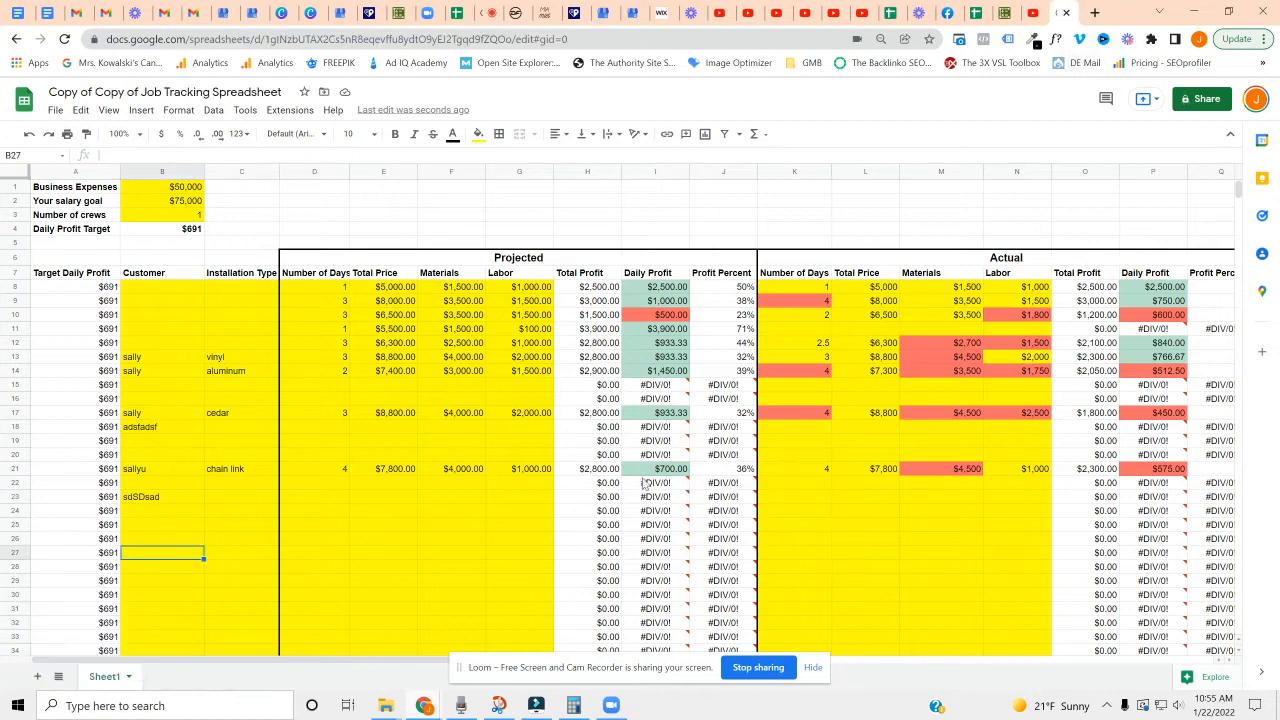
{"action": "left_click", "coordinate": [644, 497]}
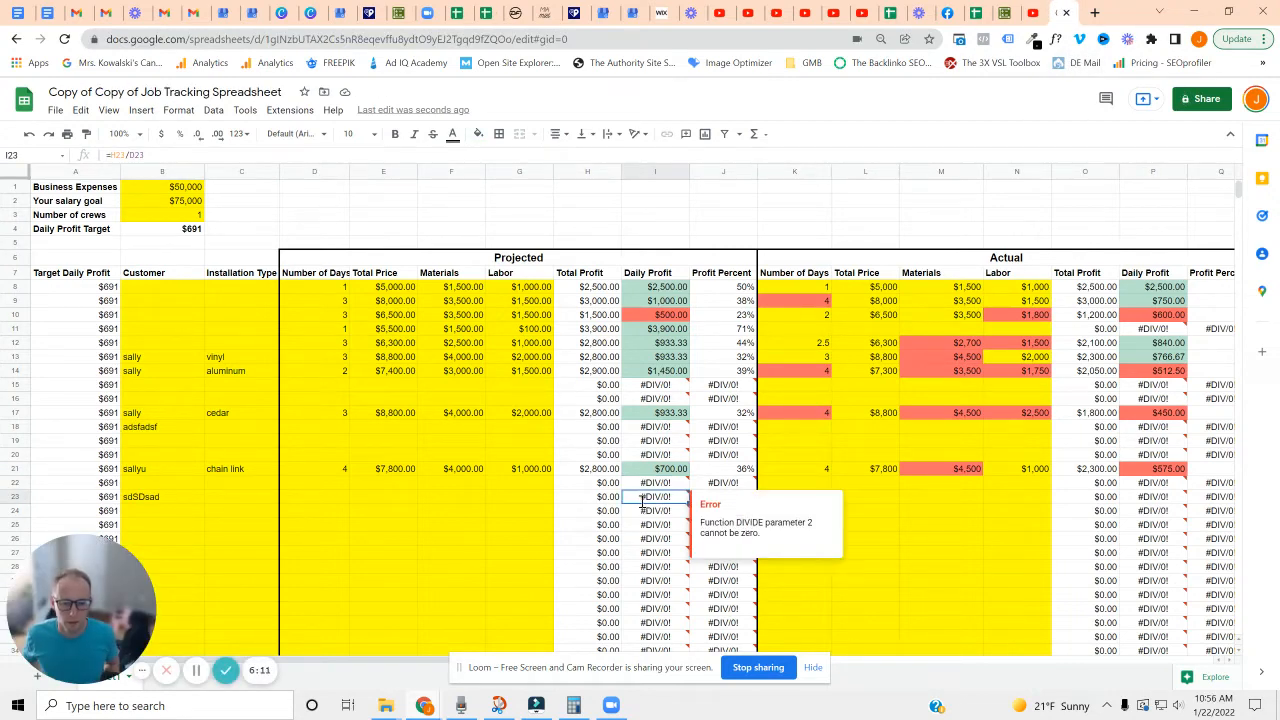
{"action": "type", "text": "5"}
{"action": "key", "text": "Return"}
{"action": "key", "text": "Up"}
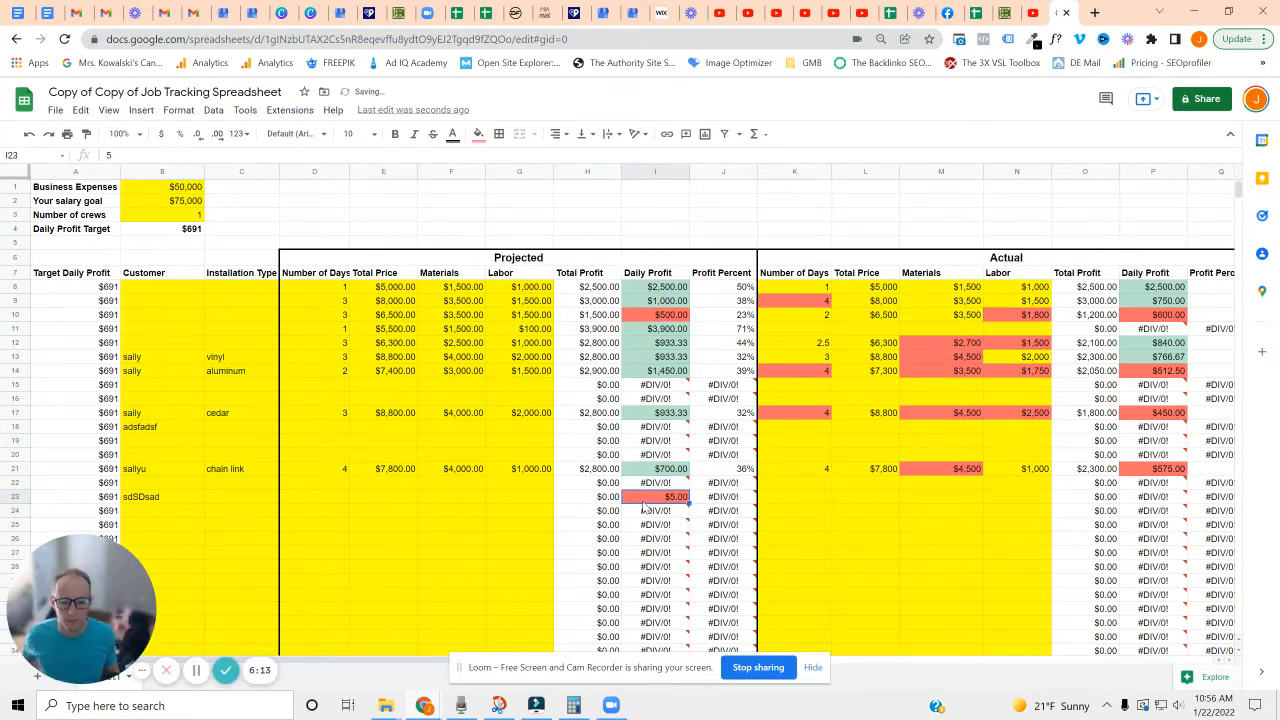
{"action": "key", "text": "ctrl+z"}
{"action": "left_click", "coordinate": [660, 512]}
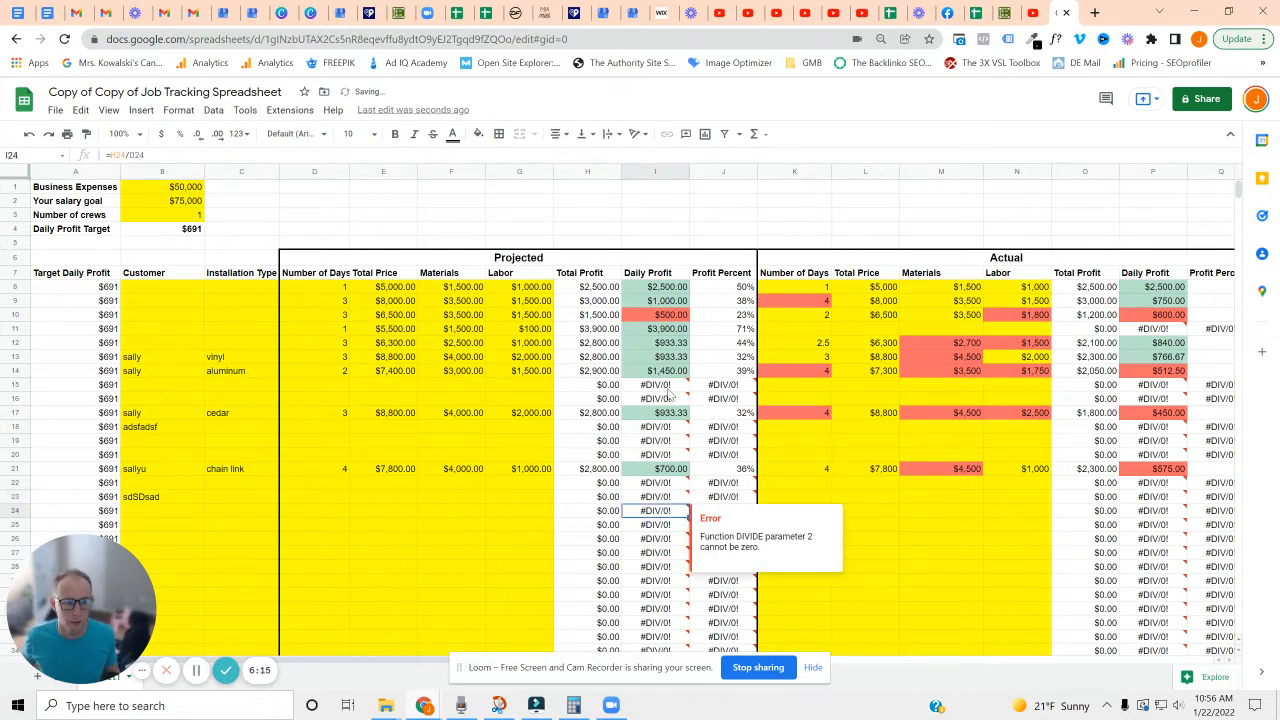
{"action": "left_click", "coordinate": [466, 488]}
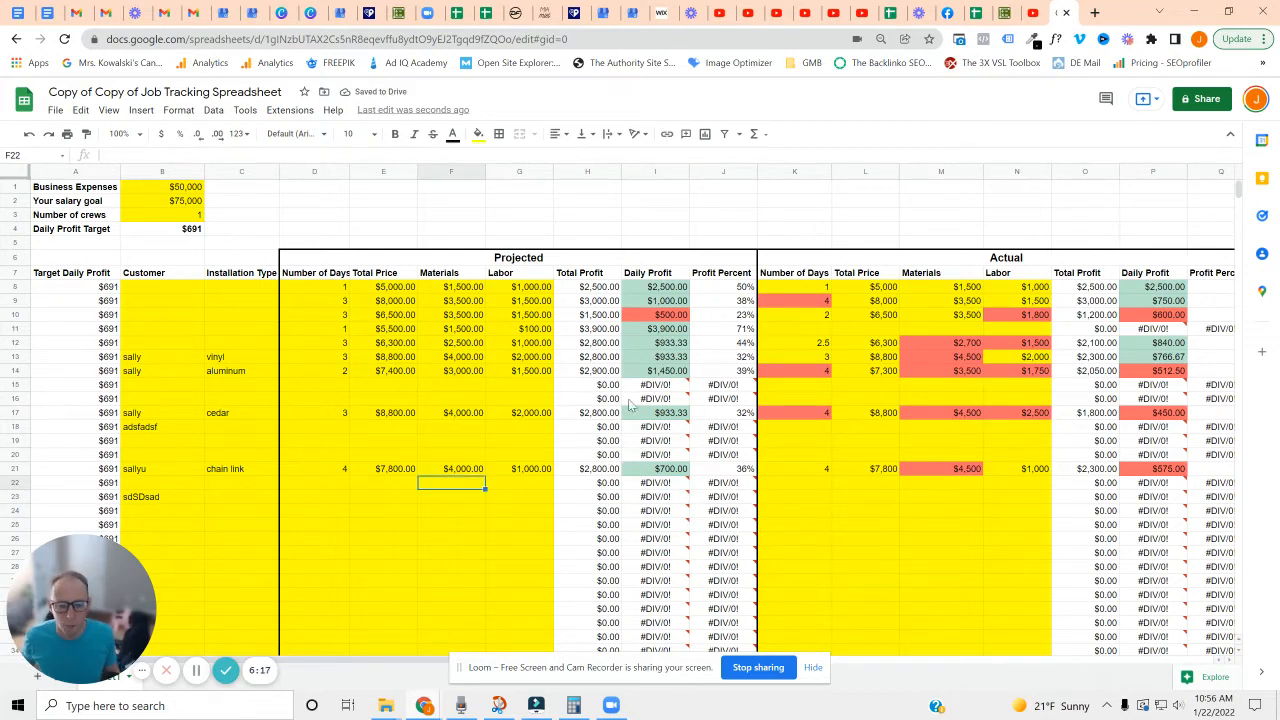
Step: Review the projected daily profit column from I13 to I30 and compare the chain link job's projected figures with its actual daily profit
{"action": "left_click_drag", "start_coordinate": [660, 356], "coordinate": [681, 593]}
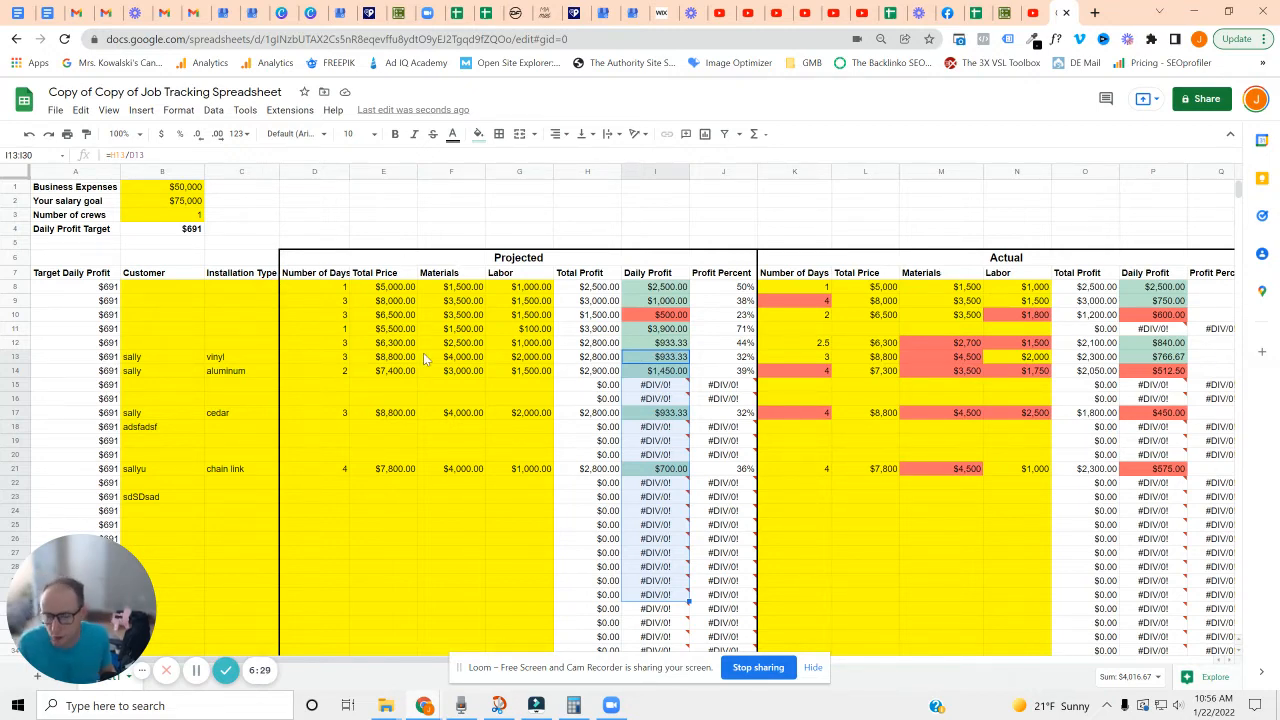
{"action": "left_click", "coordinate": [379, 481]}
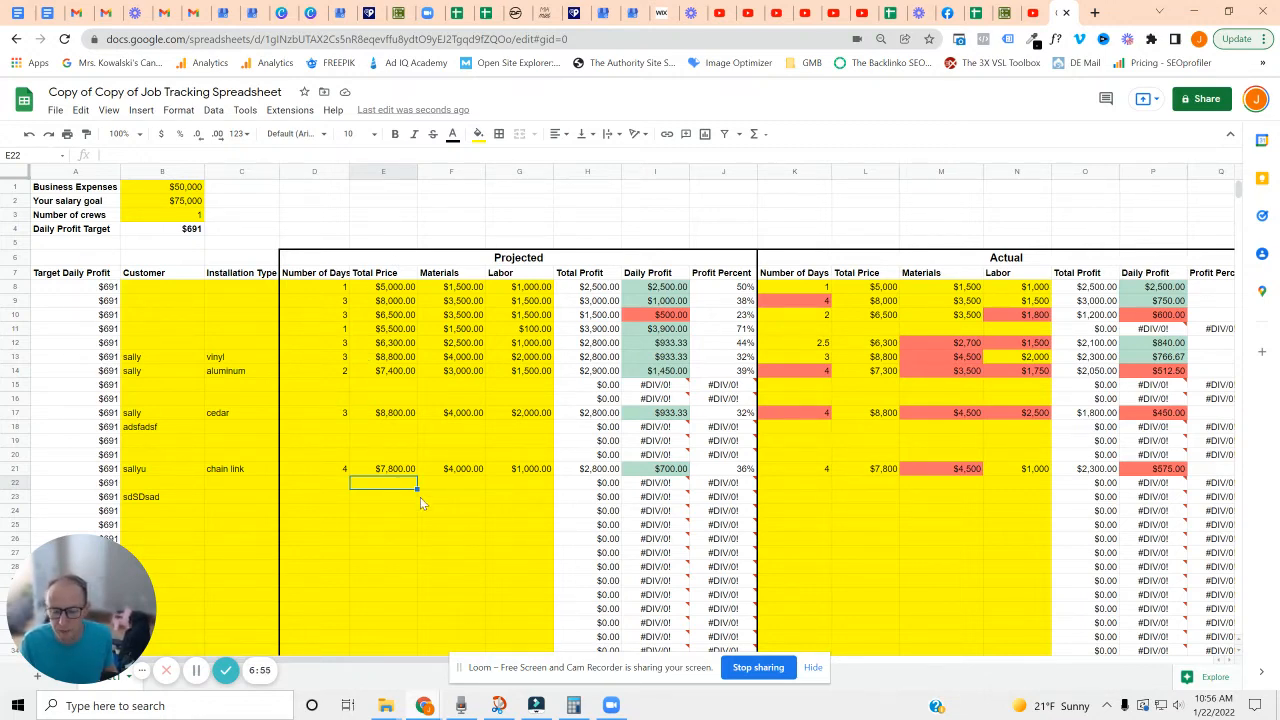
{"action": "left_click_drag", "start_coordinate": [243, 455], "coordinate": [665, 470]}
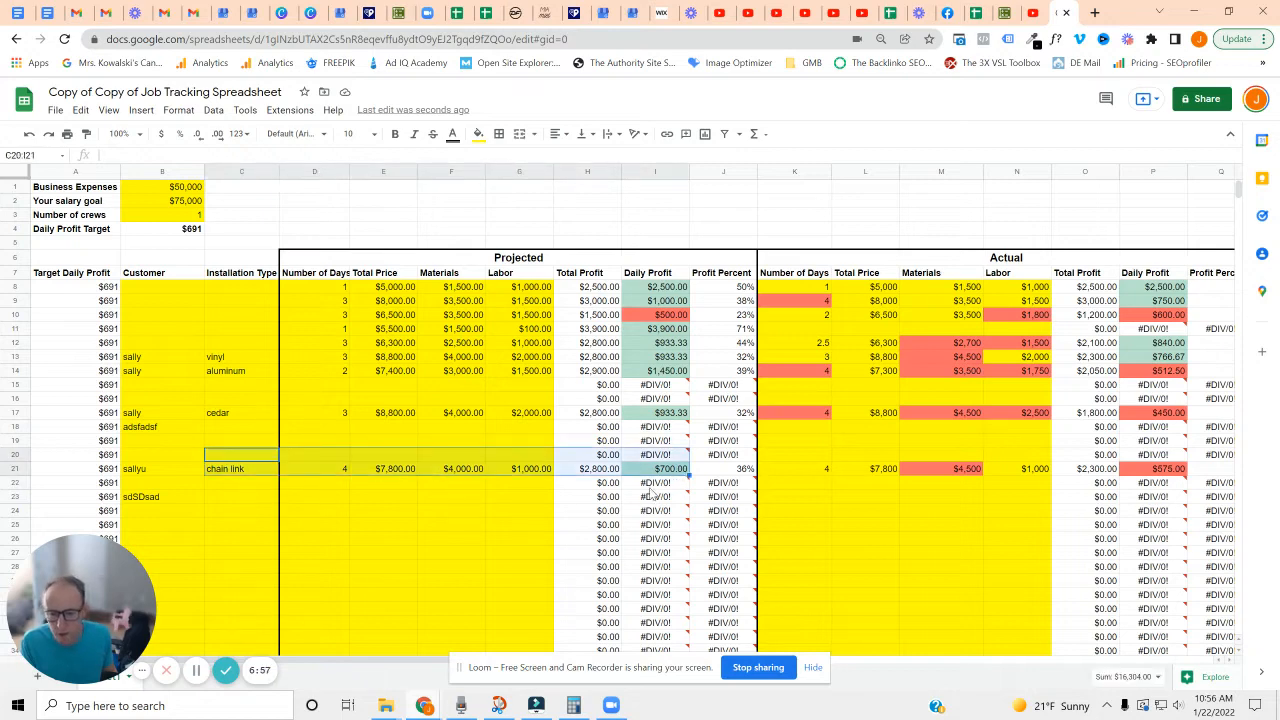
{"action": "left_click", "coordinate": [514, 488]}
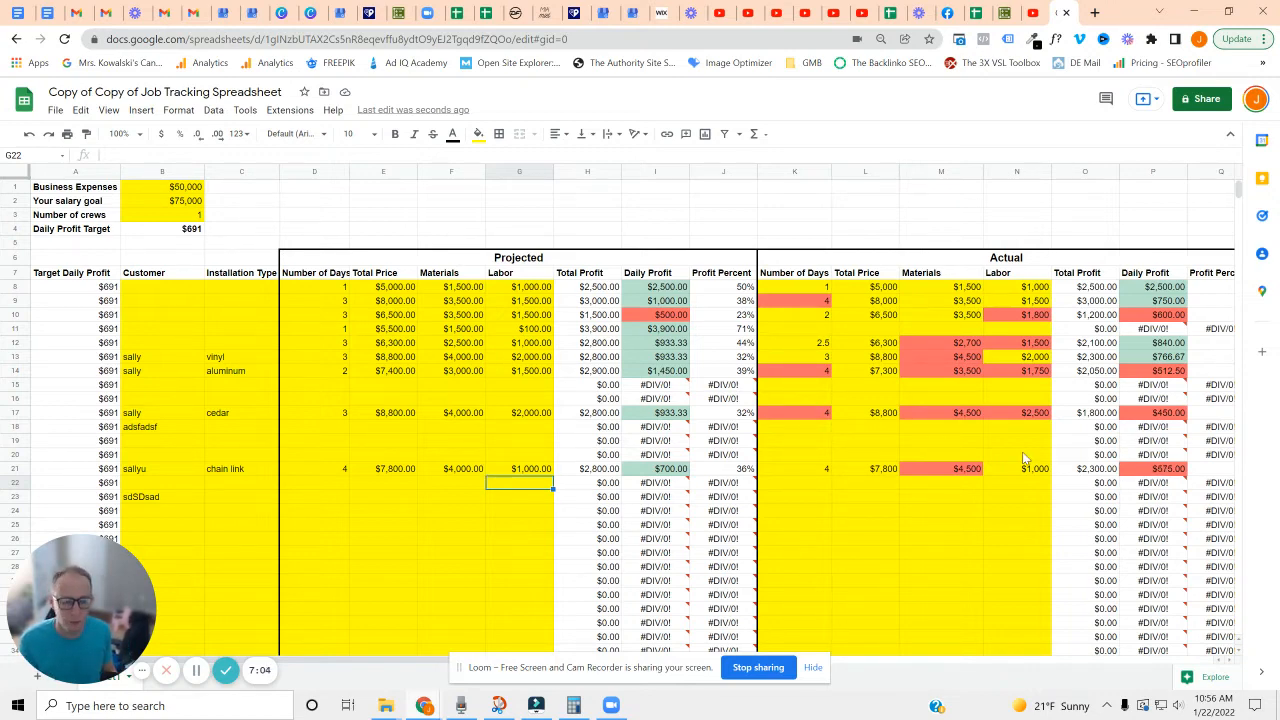
{"action": "left_click", "coordinate": [1160, 474]}
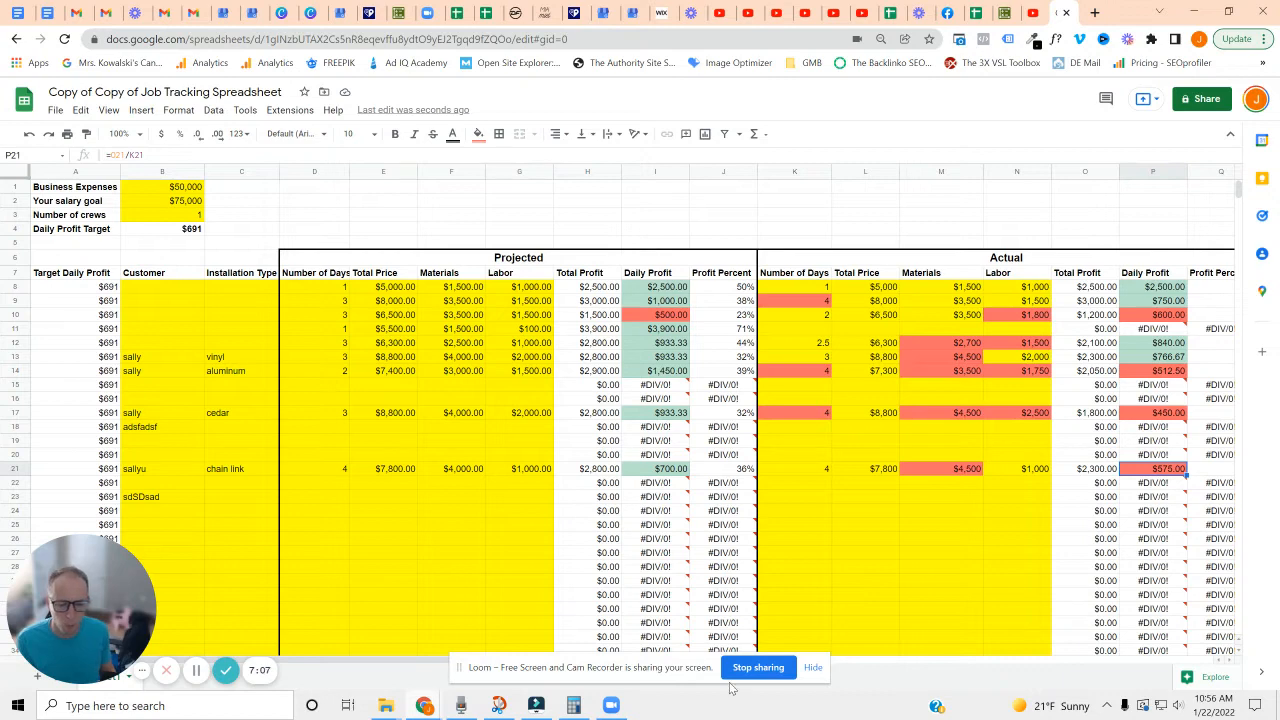
{"action": "left_click_drag", "start_coordinate": [408, 661], "coordinate": [466, 662]}
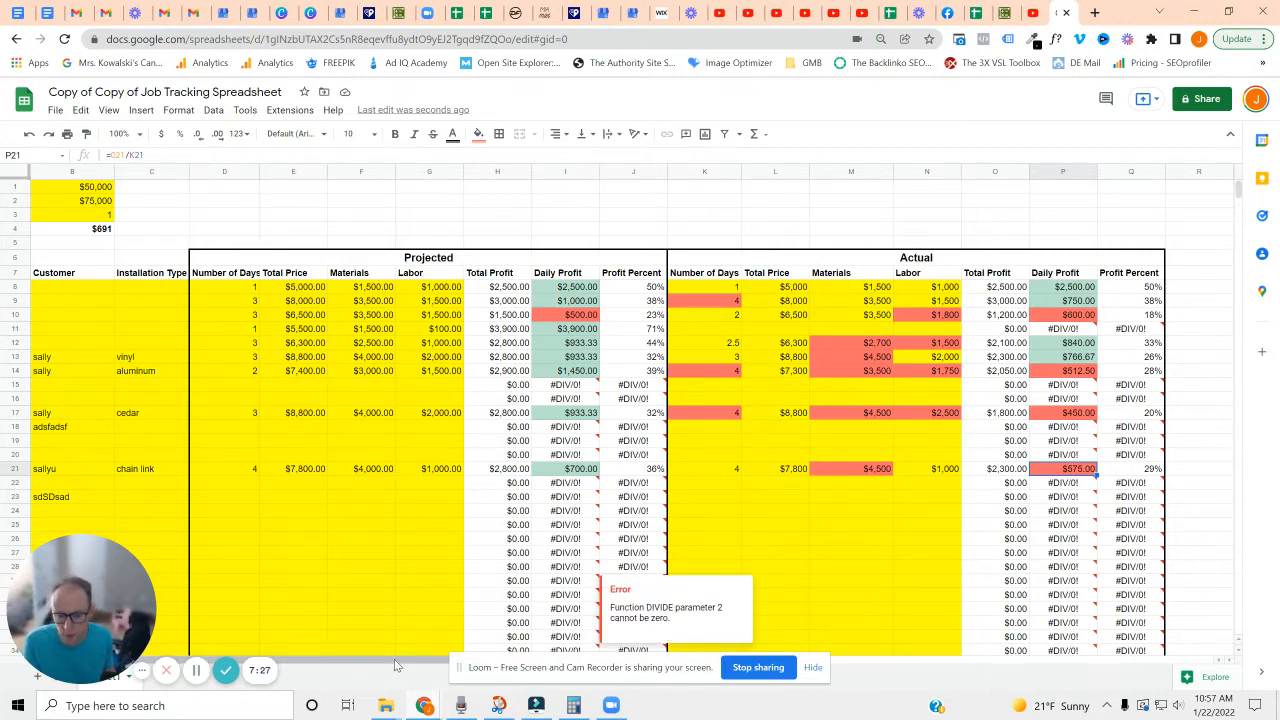
{"action": "scroll", "coordinate": [400, 560], "scroll_direction": "left", "scroll_amount": 2}
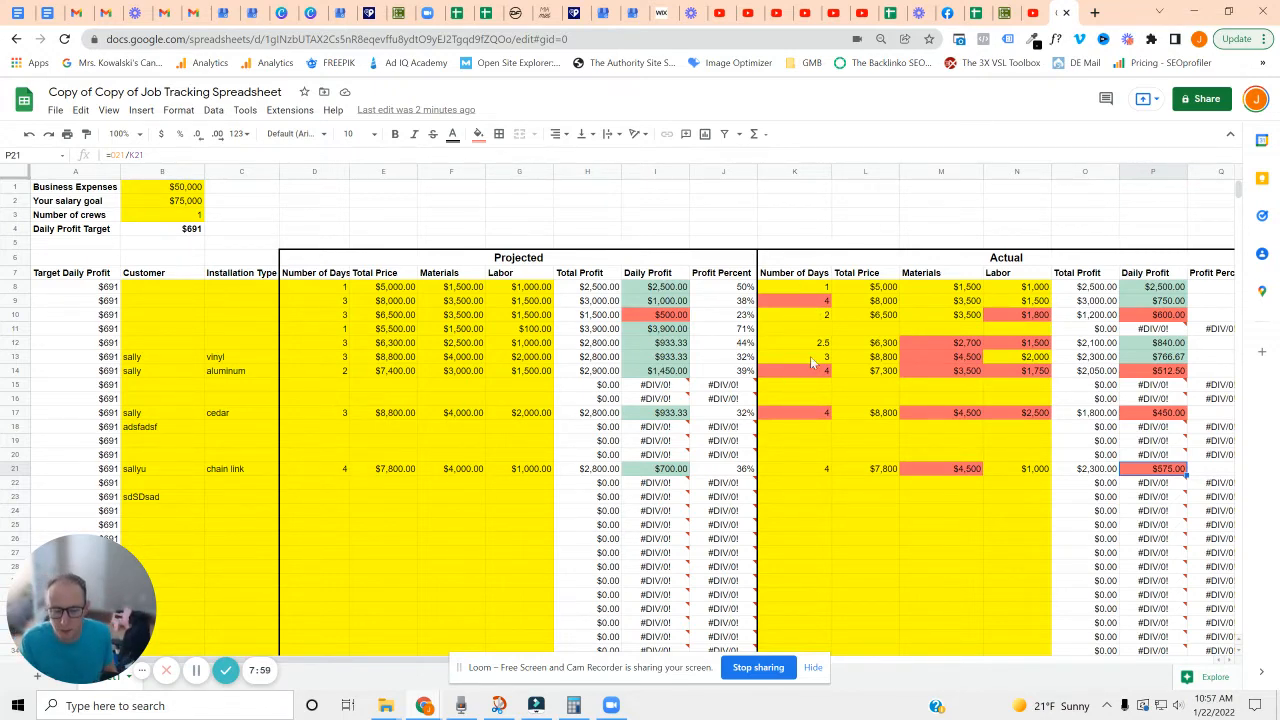
Step: Examine the actual number of days and actual materials columns across the job rows for recurring overruns
{"action": "left_click_drag", "start_coordinate": [794, 300], "coordinate": [804, 476]}
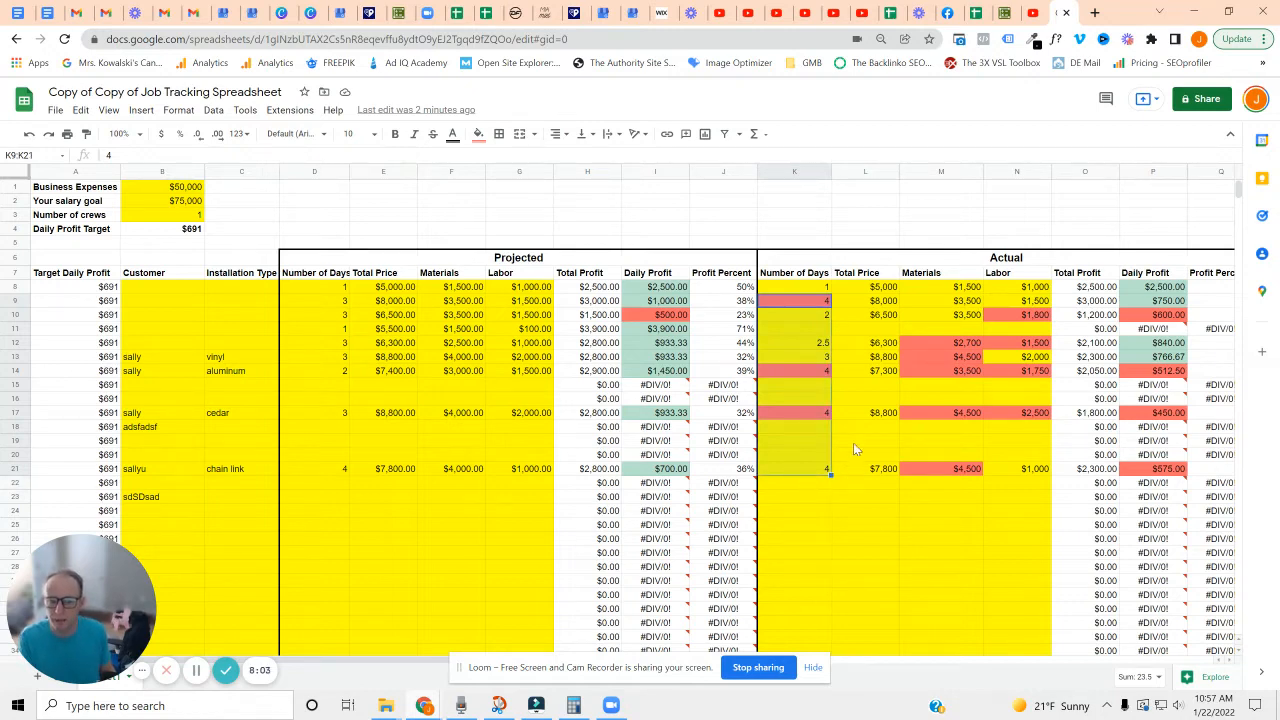
{"action": "left_click", "coordinate": [842, 443]}
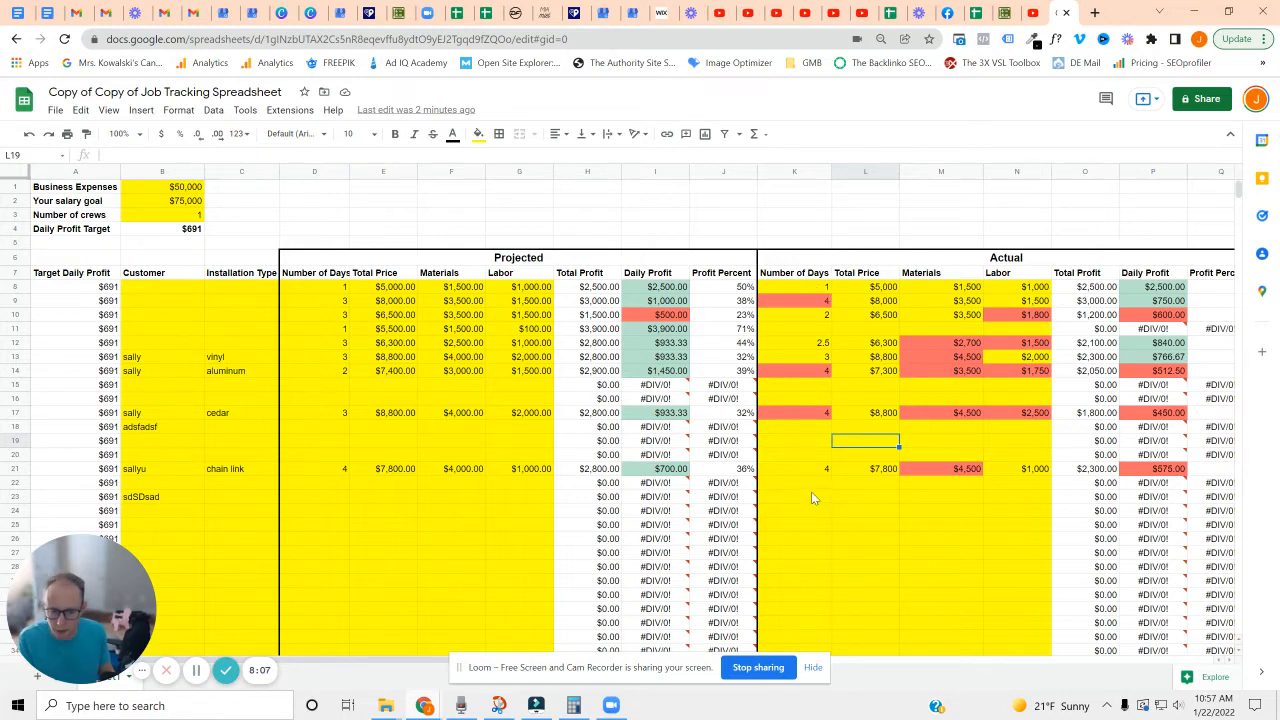
{"action": "left_click_drag", "start_coordinate": [815, 314], "coordinate": [815, 558]}
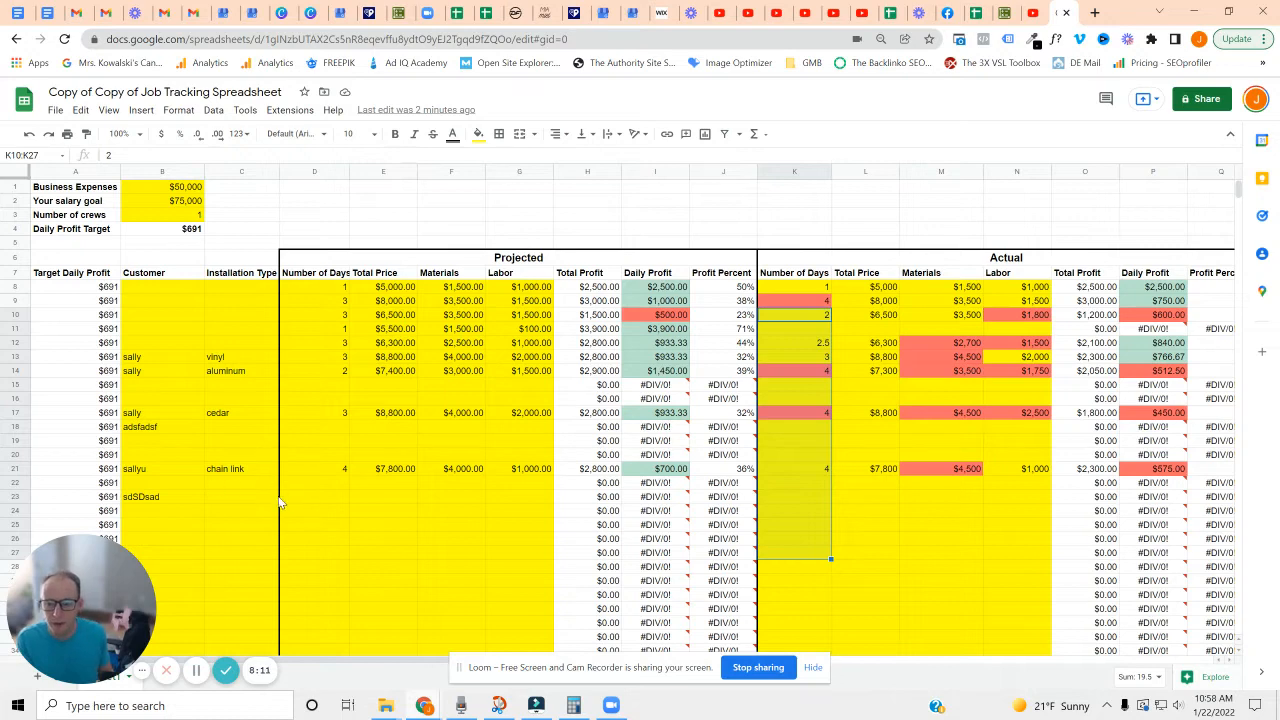
{"action": "left_click", "coordinate": [315, 494]}
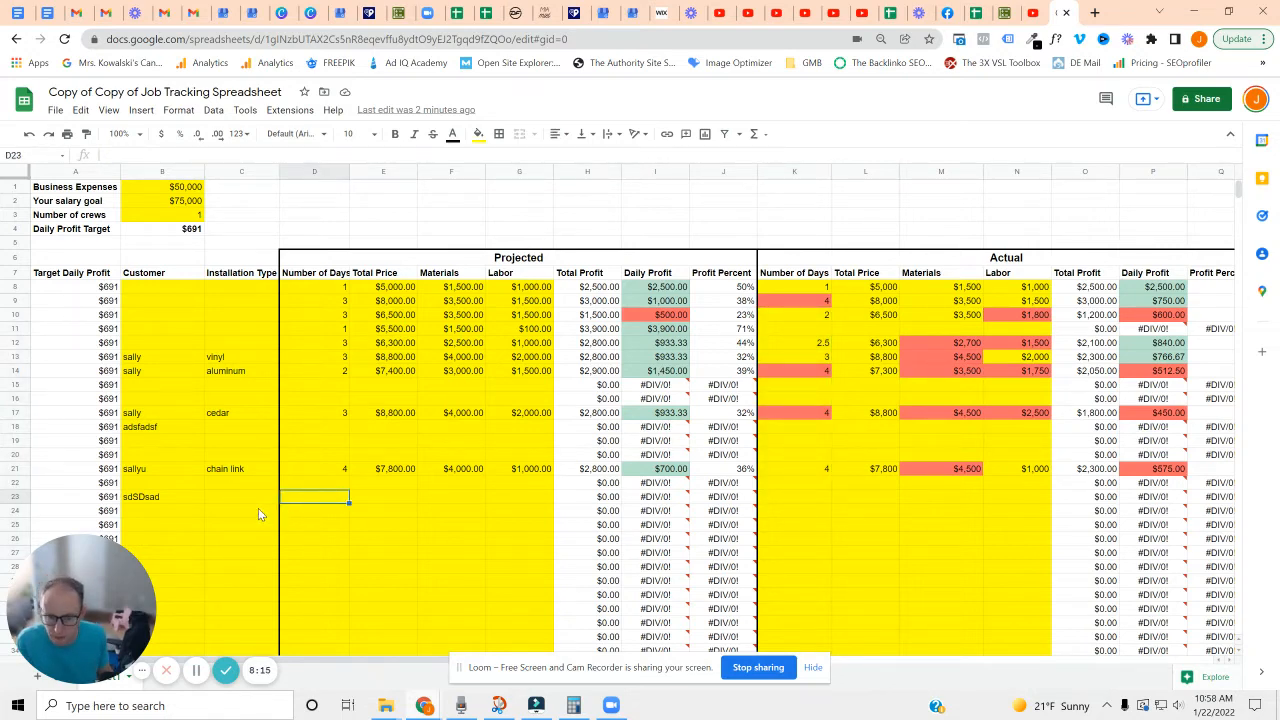
{"action": "left_click_drag", "start_coordinate": [960, 342], "coordinate": [966, 535]}
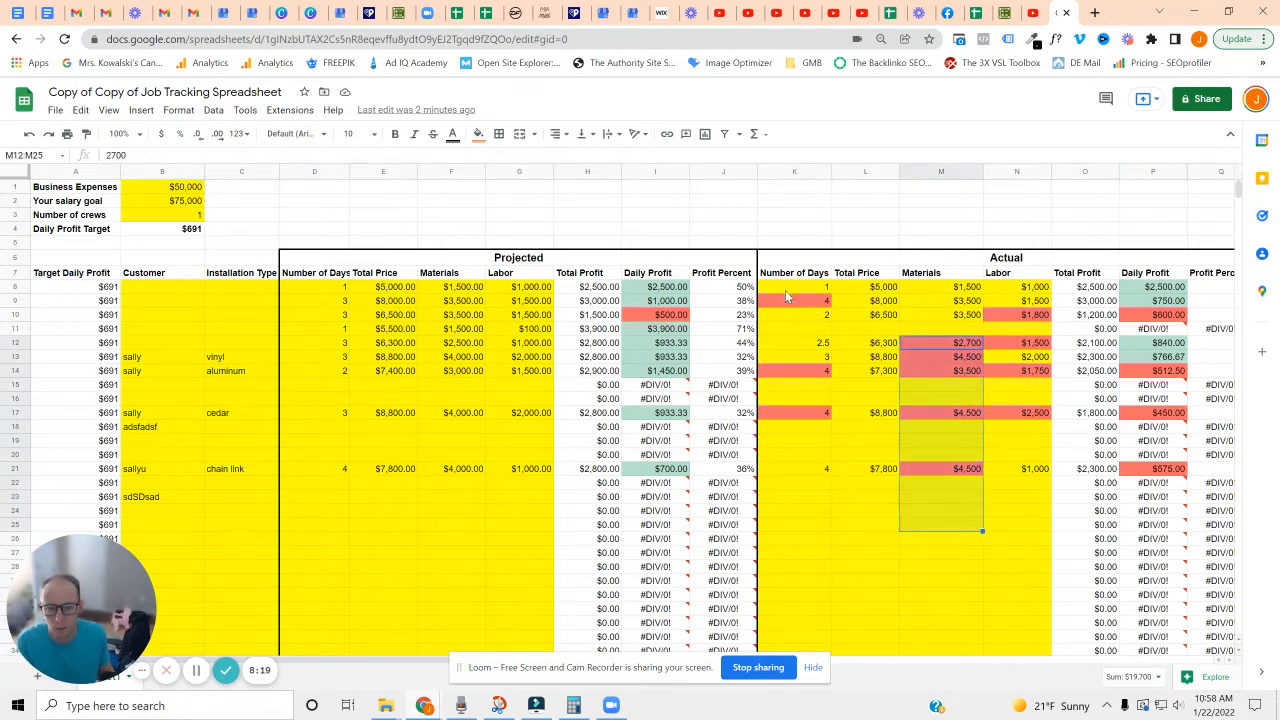
{"action": "left_click_drag", "start_coordinate": [785, 290], "coordinate": [795, 512]}
{"action": "left_click_drag", "start_coordinate": [951, 316], "coordinate": [950, 535]}
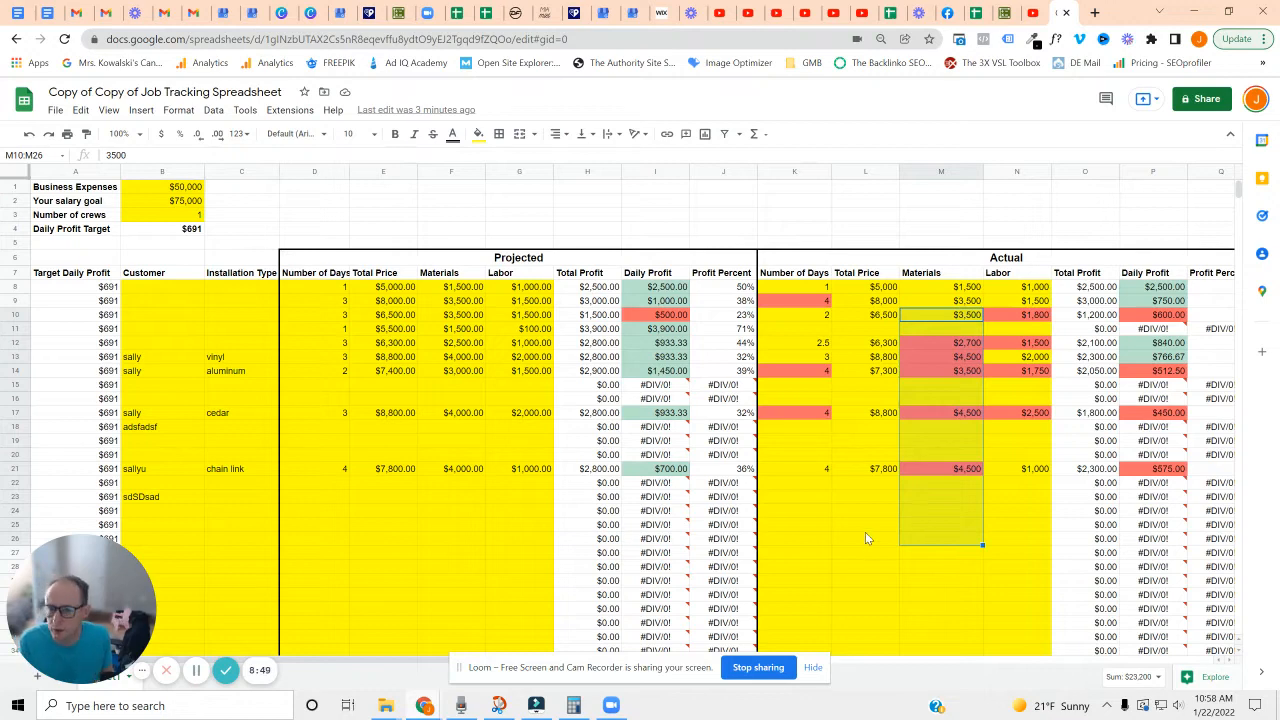
Step: Compare the chain link job's projected materials cost in F21 with its actual materials cost in M21
{"action": "scroll", "coordinate": [930, 563], "scroll_direction": "down", "scroll_amount": 2}
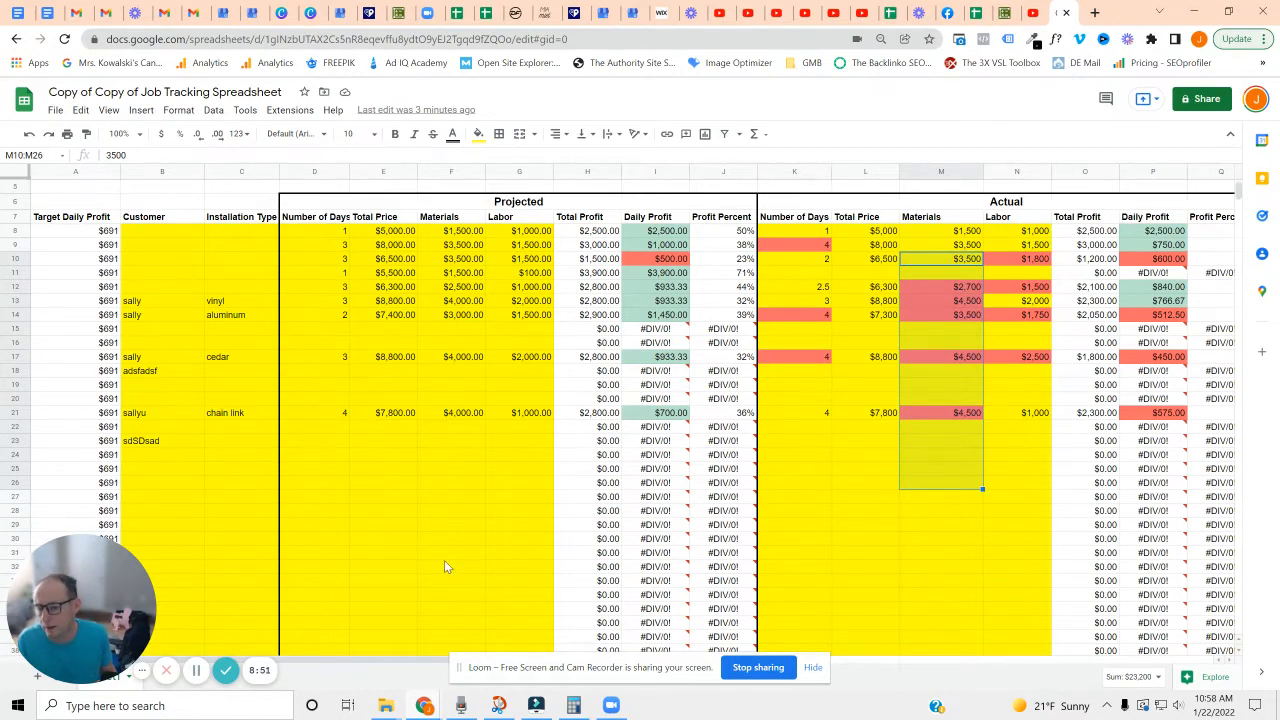
{"action": "left_click", "coordinate": [466, 386]}
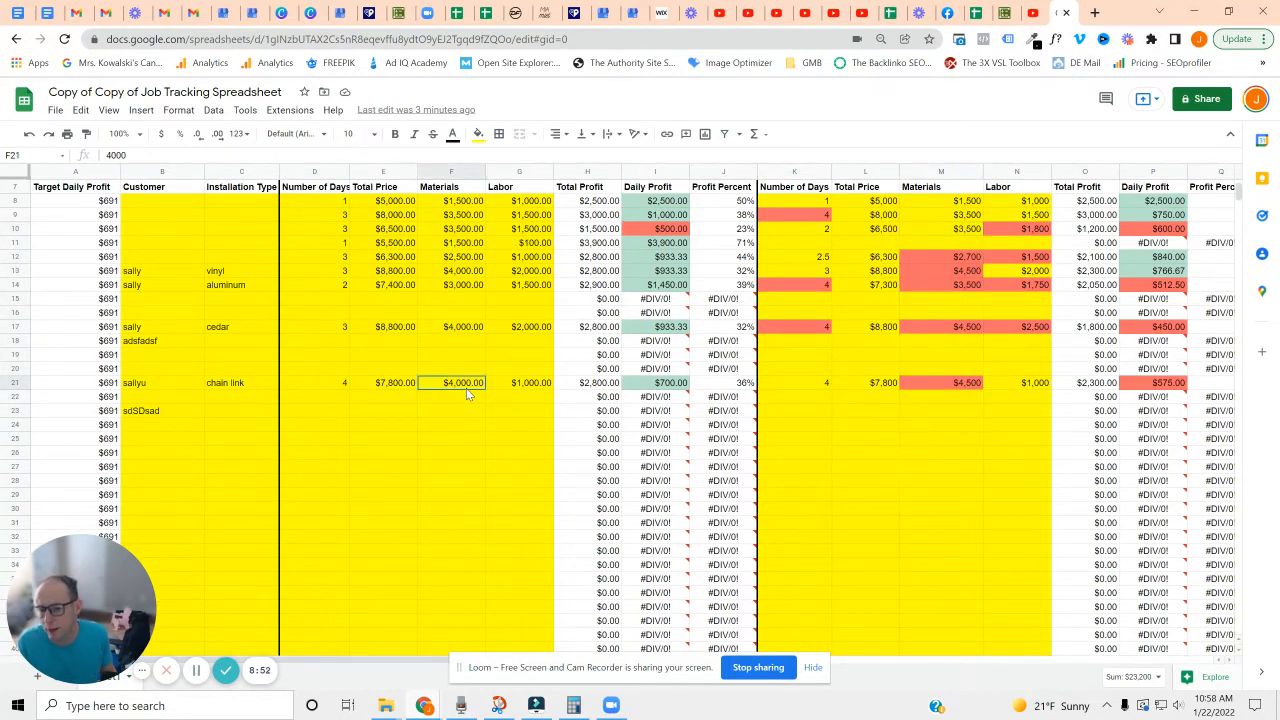
{"action": "left_click", "coordinate": [924, 385]}
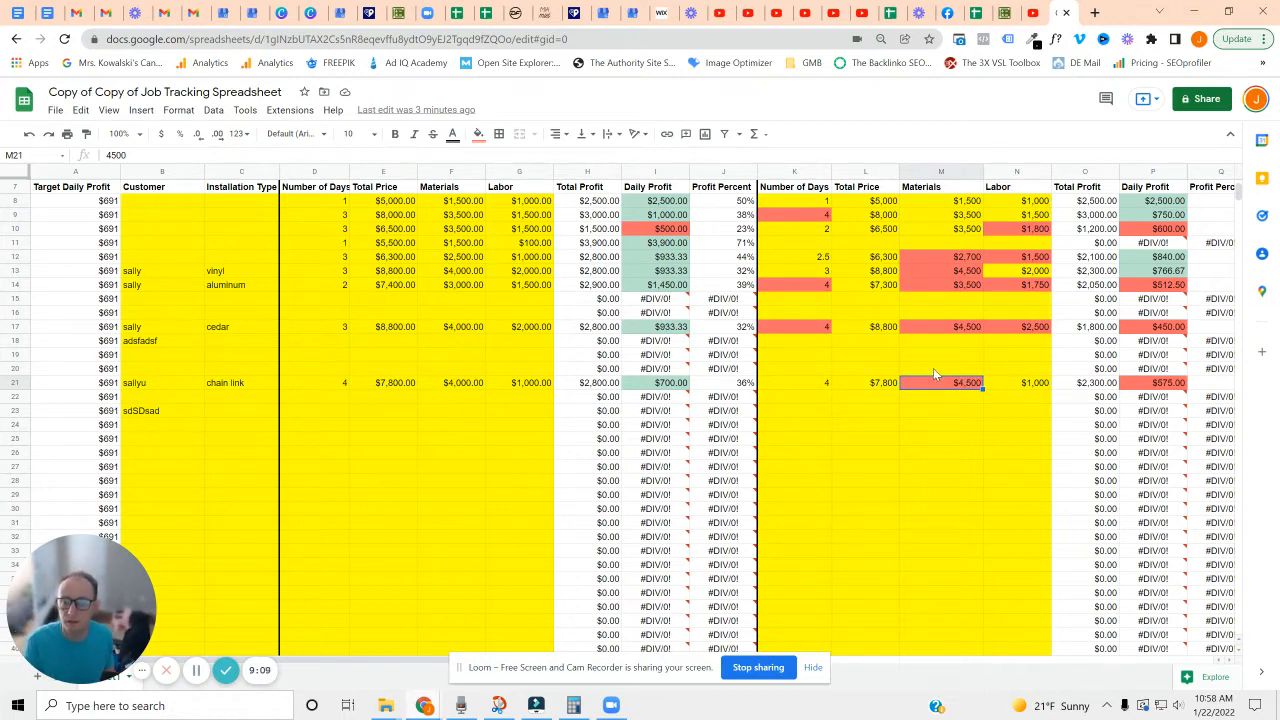
{"action": "scroll", "coordinate": [379, 528], "scroll_direction": "up", "scroll_amount": 3}
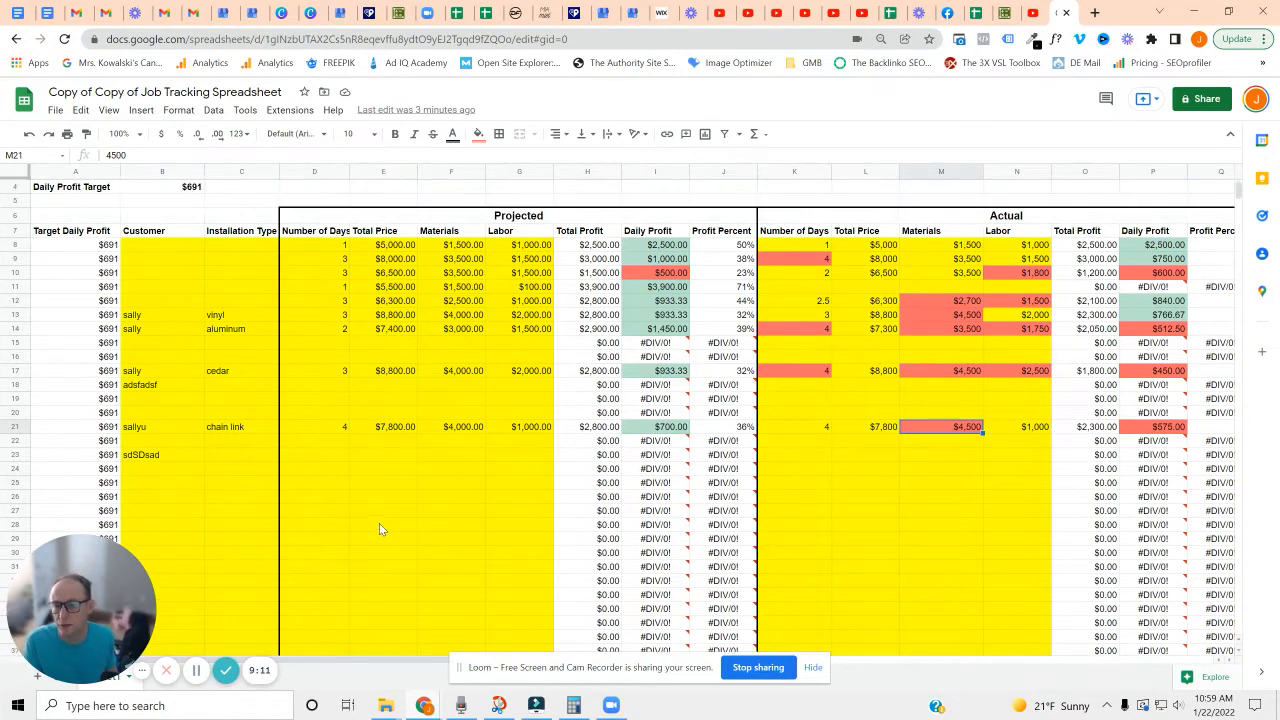